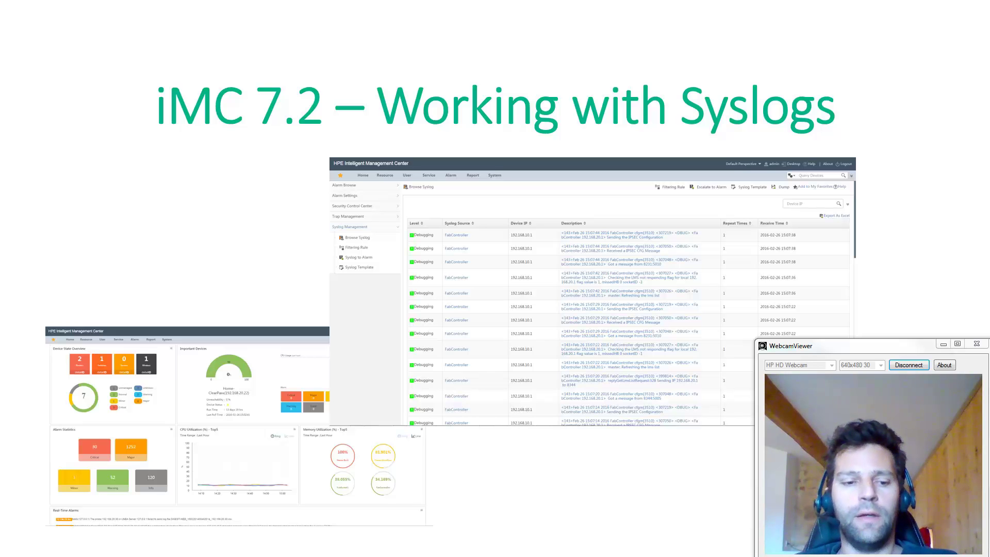
# Bring the Chrome window showing the HPE iMC dashboard to the front.
pyautogui.press('super')
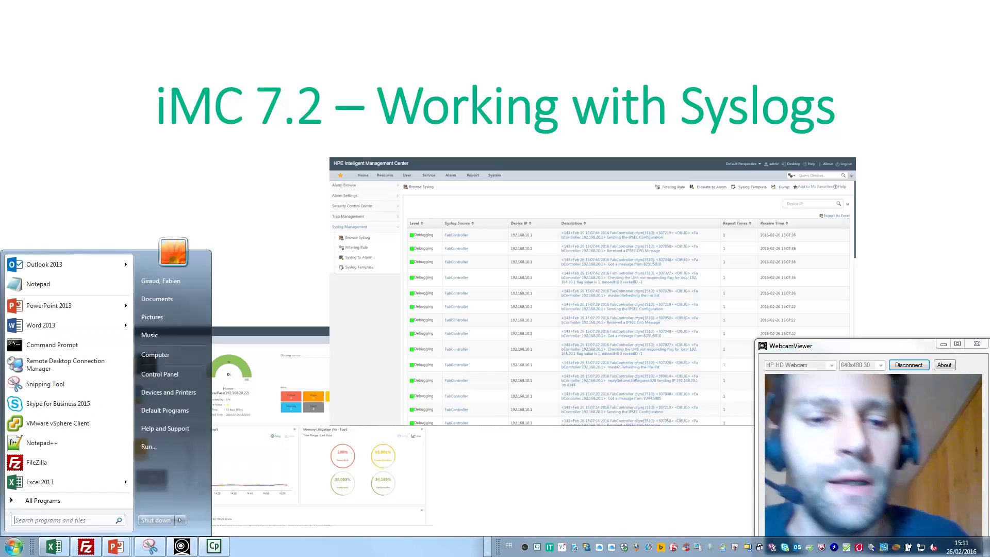
pyautogui.click(488, 542)
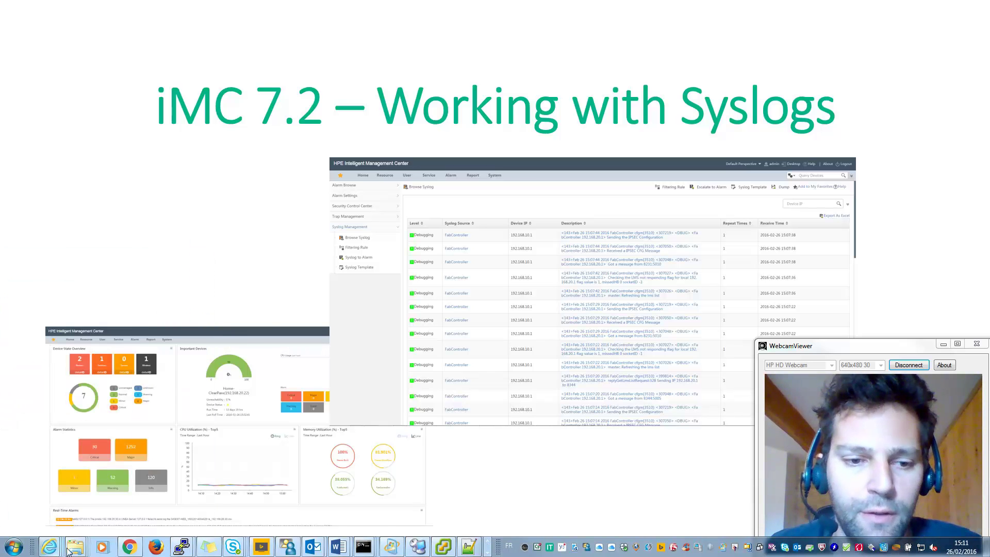
pyautogui.hotkey('alt', 'Tab')
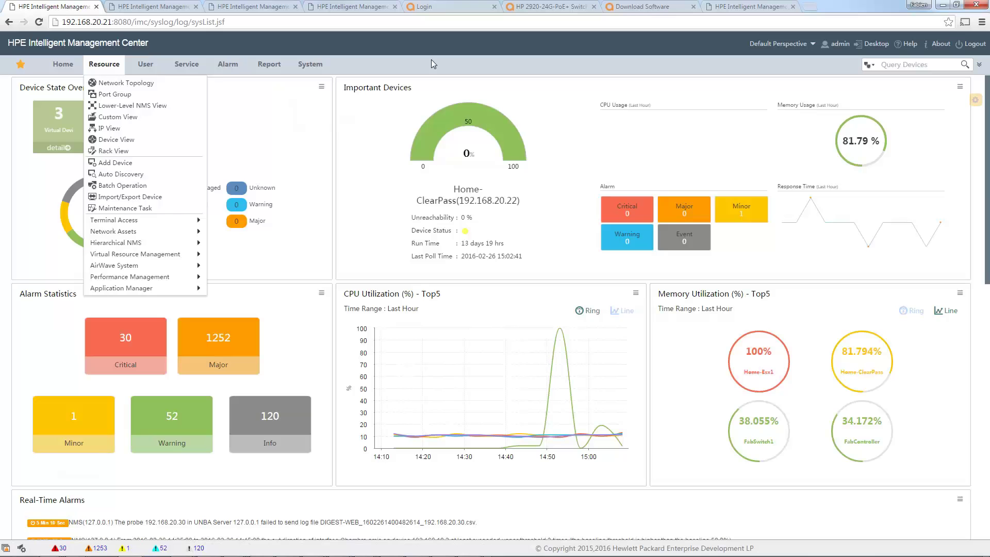
# Dismiss the Resource menu and show the Alarm > Syslog Management submenu.
pyautogui.click(432, 62)
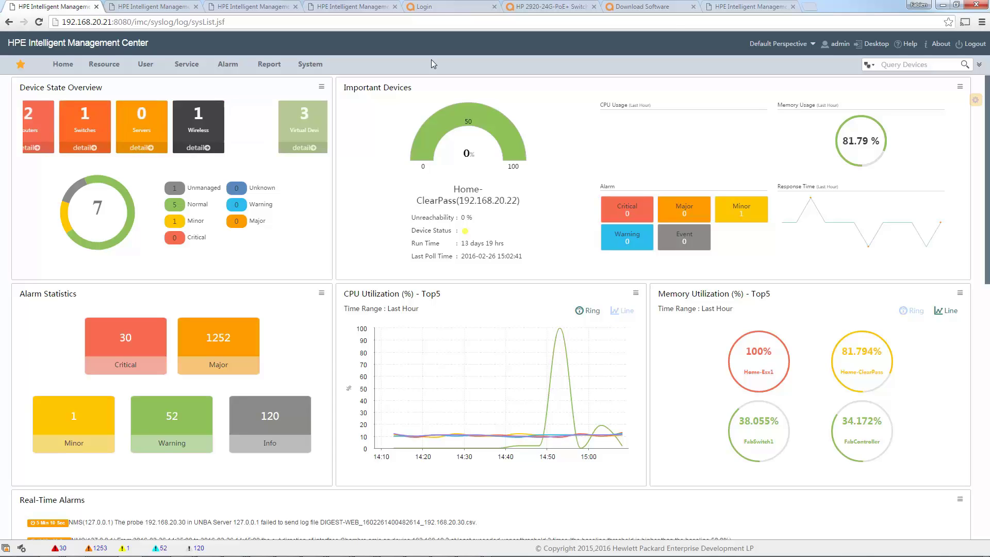
pyautogui.moveTo(228, 64)
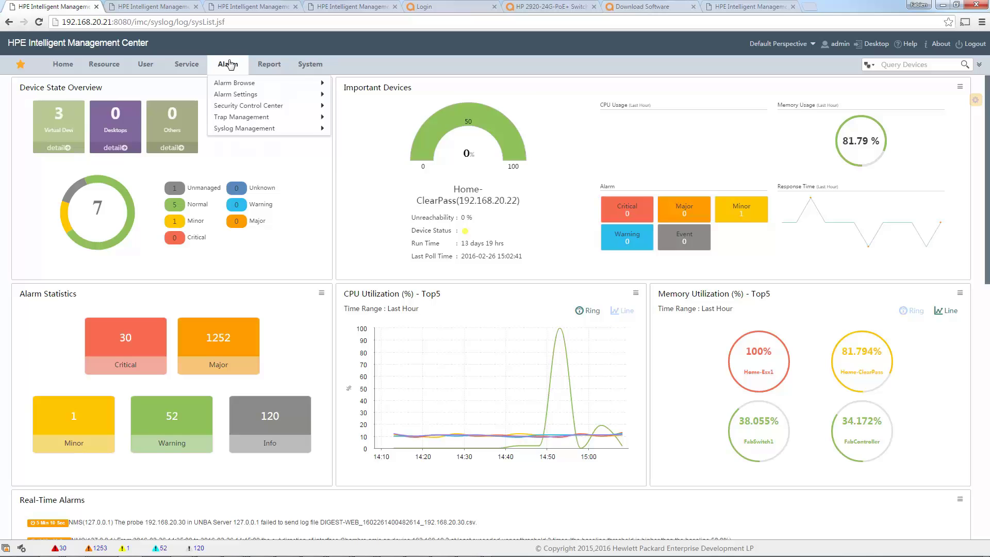
pyautogui.moveTo(252, 133)
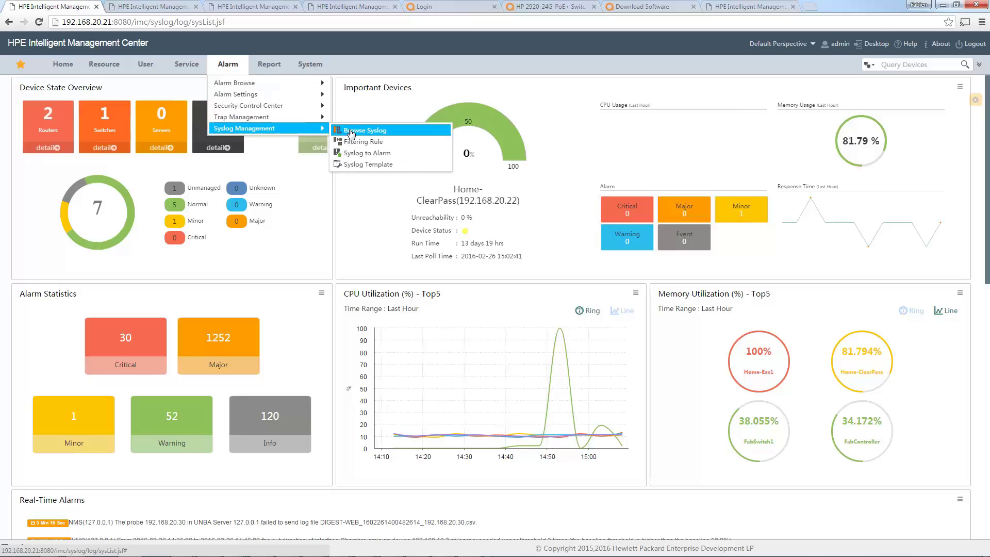
# Query syslogs excluding Debugging level, then select the 14:58:04 logout message text.
pyautogui.click(351, 133)
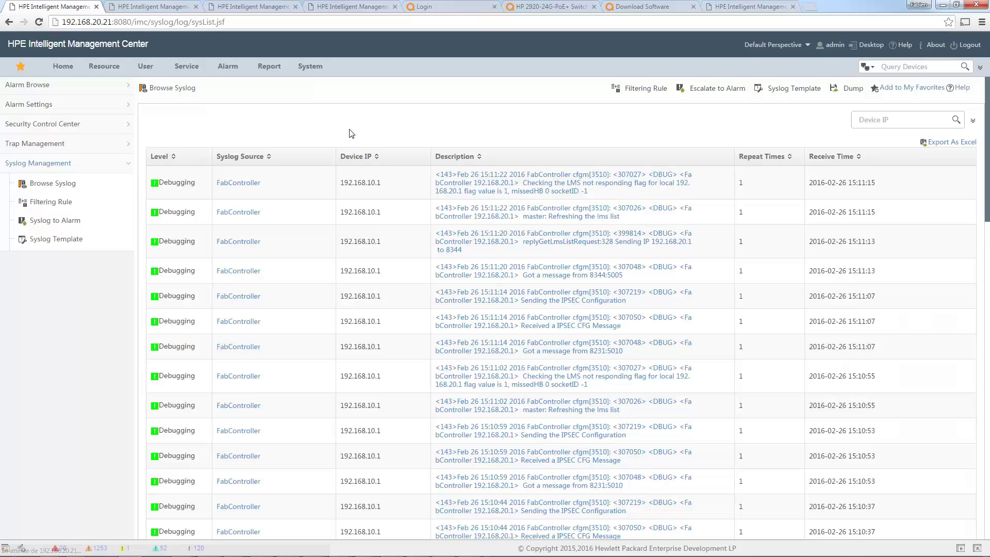
pyautogui.scroll(-3, 460, 305)
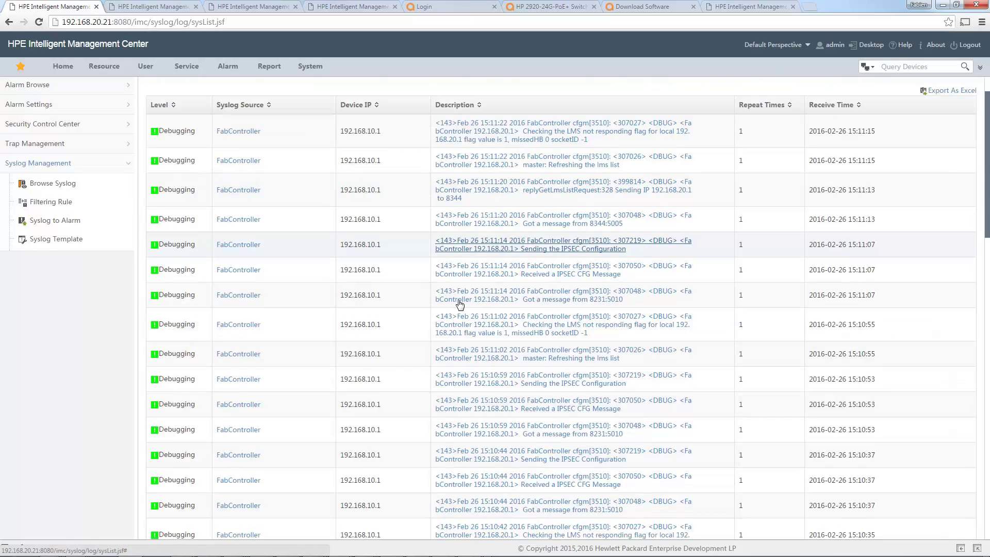
pyautogui.scroll(-15, 460, 304)
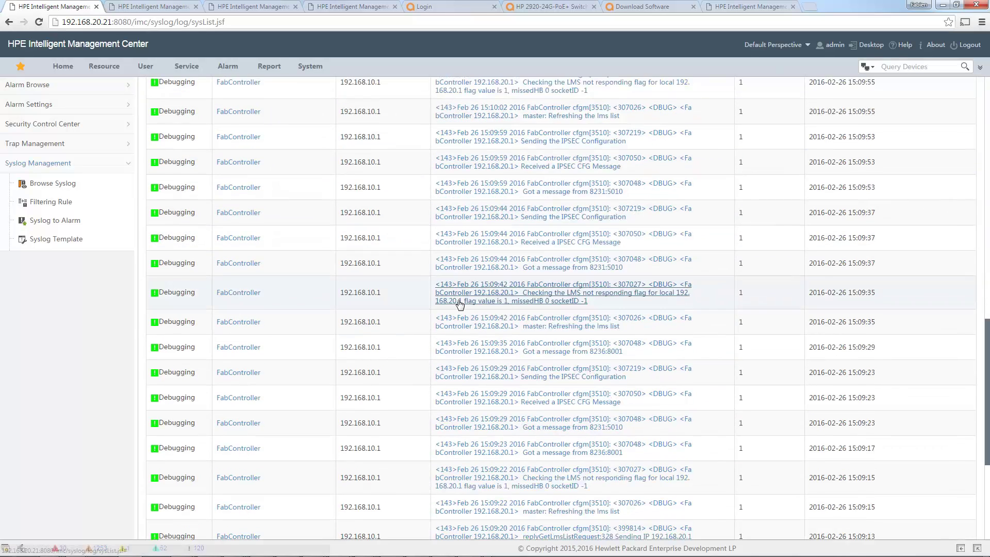
pyautogui.scroll(15, 460, 304)
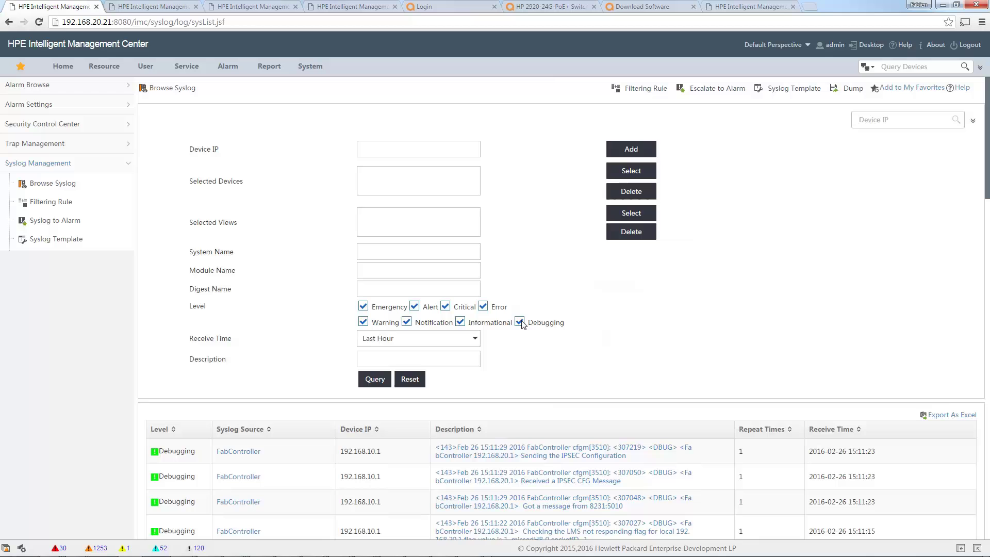
pyautogui.click(519, 323)
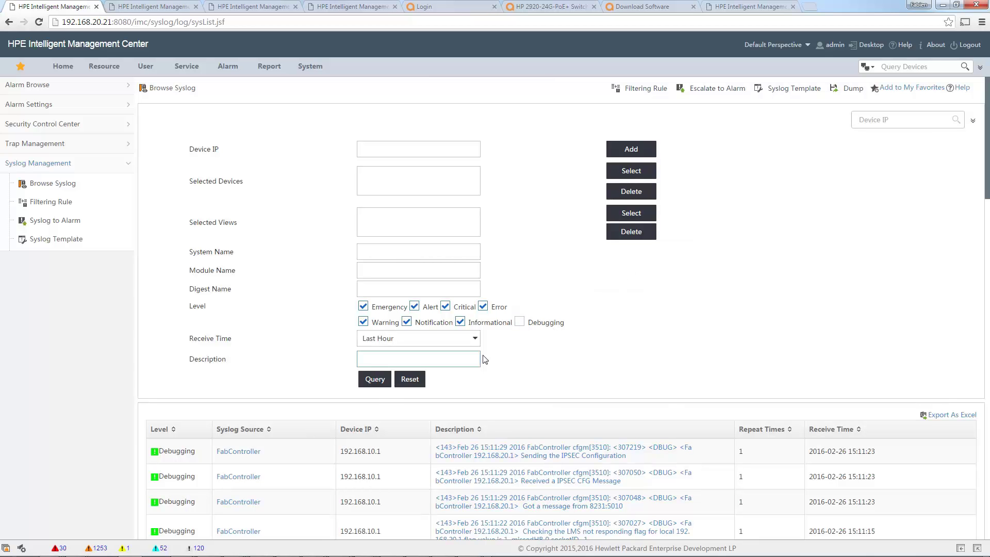
pyautogui.click(384, 383)
pyautogui.scroll(-6, 767, 402)
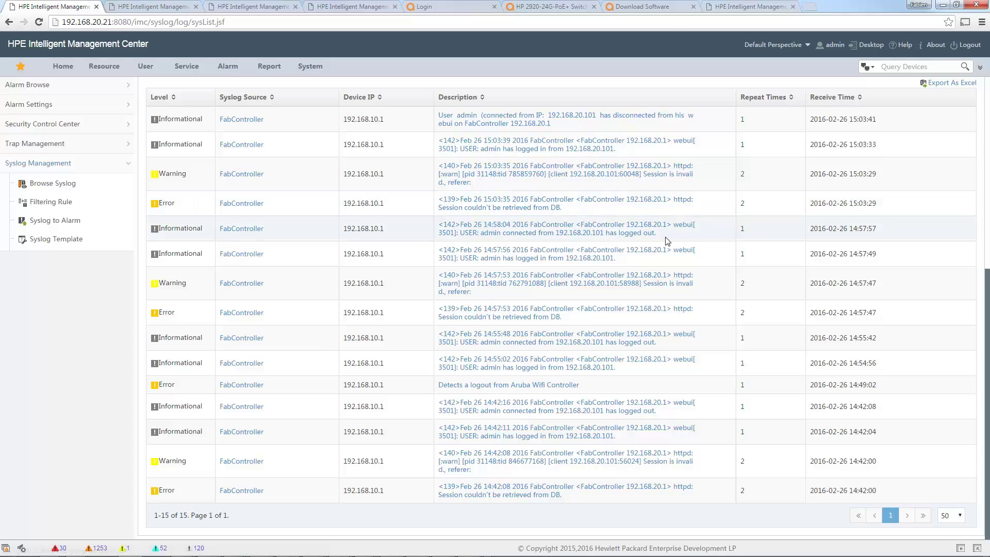
pyautogui.moveTo(658, 238); pyautogui.dragTo(439, 231)
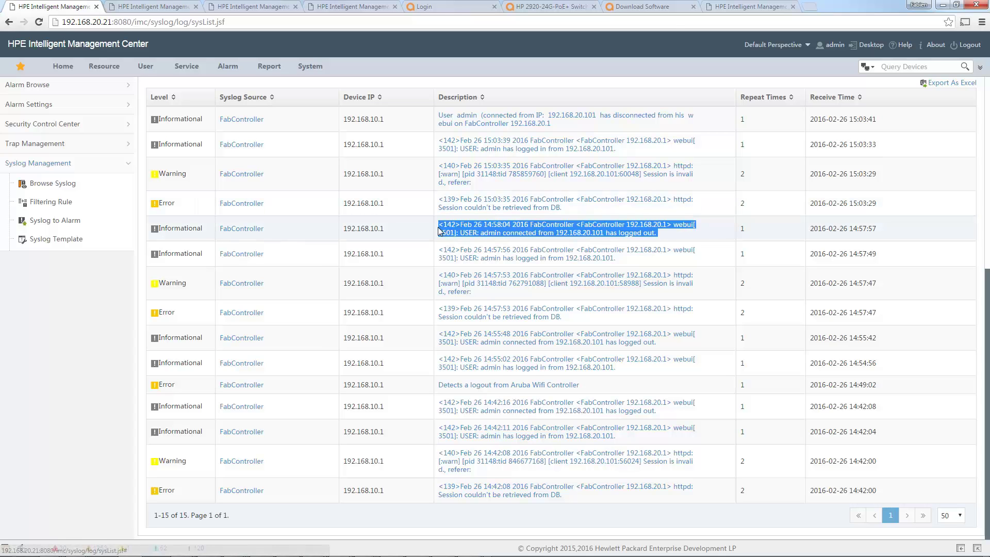
# Open the Real-Time Alarms list under Alarm Browse.
pyautogui.click(223, 67)
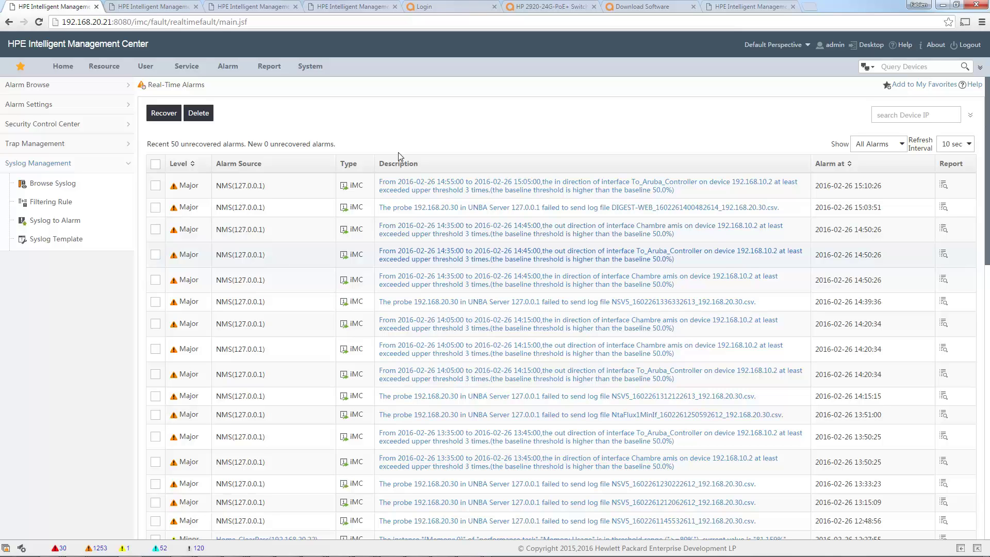
# Log in to the Aruba FabController web UI with the administrator username and password.
pyautogui.click(447, 7)
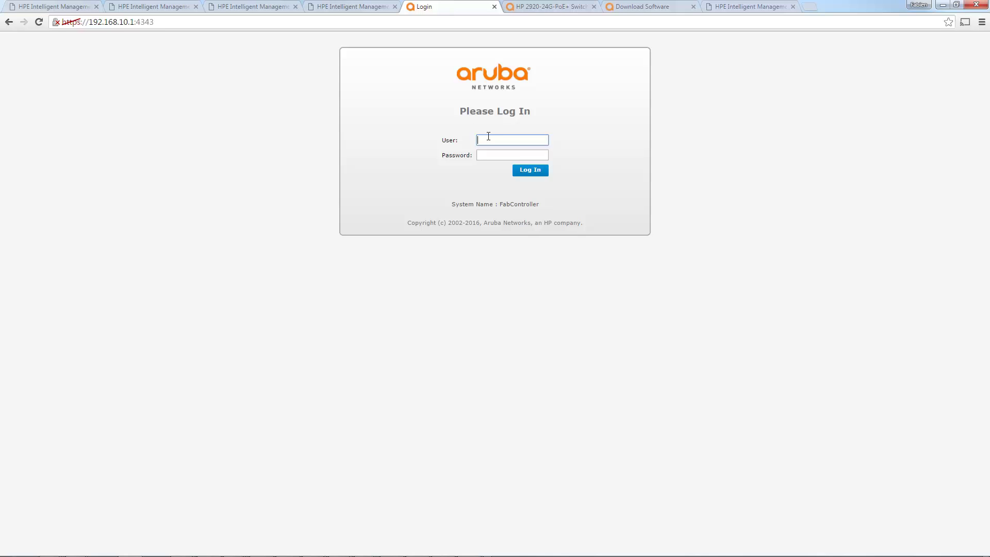
pyautogui.write('admin')
pyautogui.press('Tab')
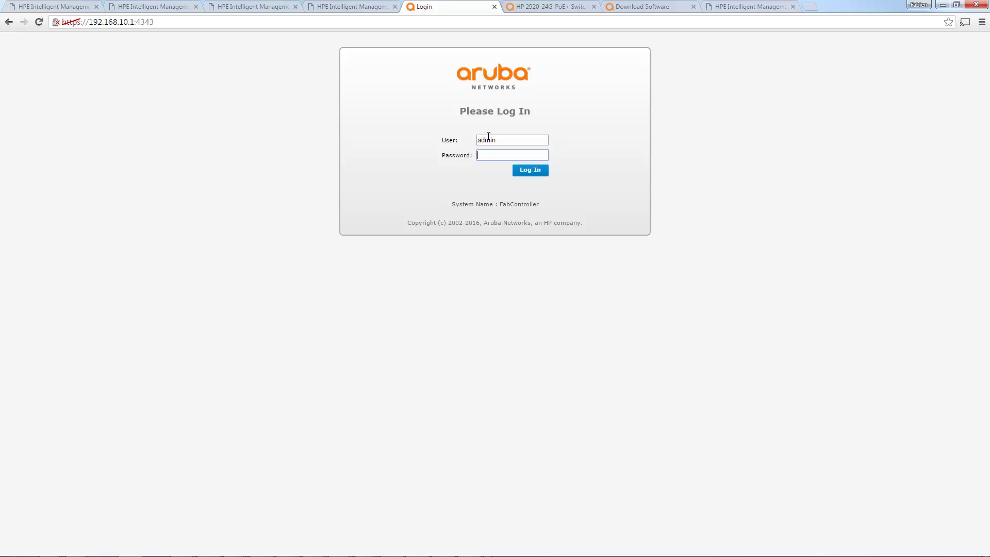
pyautogui.write('•••••••')
pyautogui.press('Return')
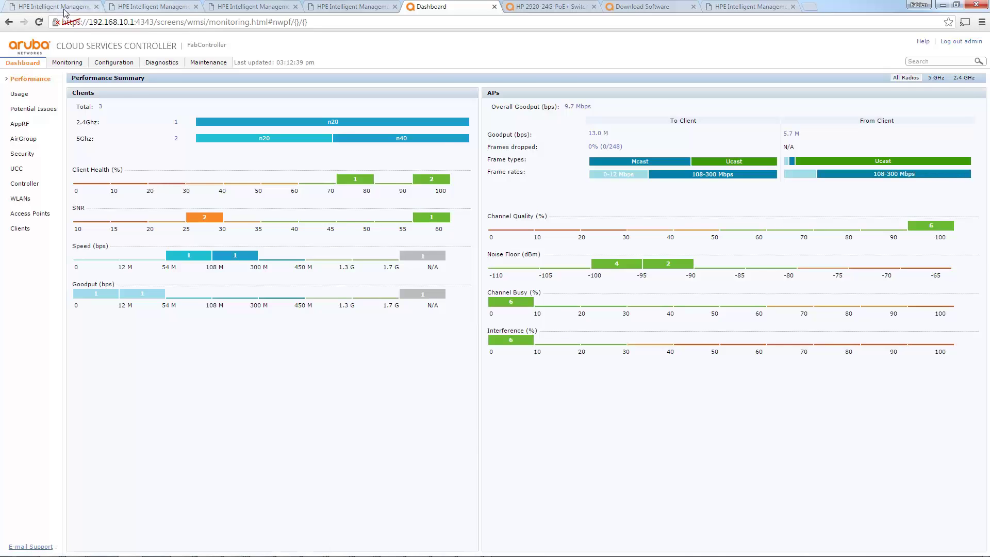
# In iMC's Browse Syslog, select the newest login message's description, then list syslog templates.
pyautogui.click(65, 11)
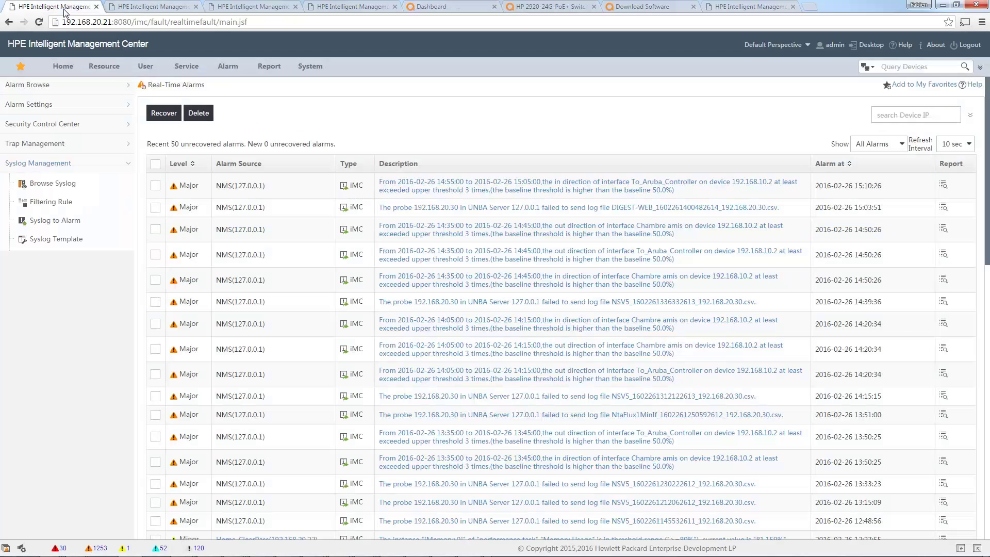
pyautogui.click(44, 185)
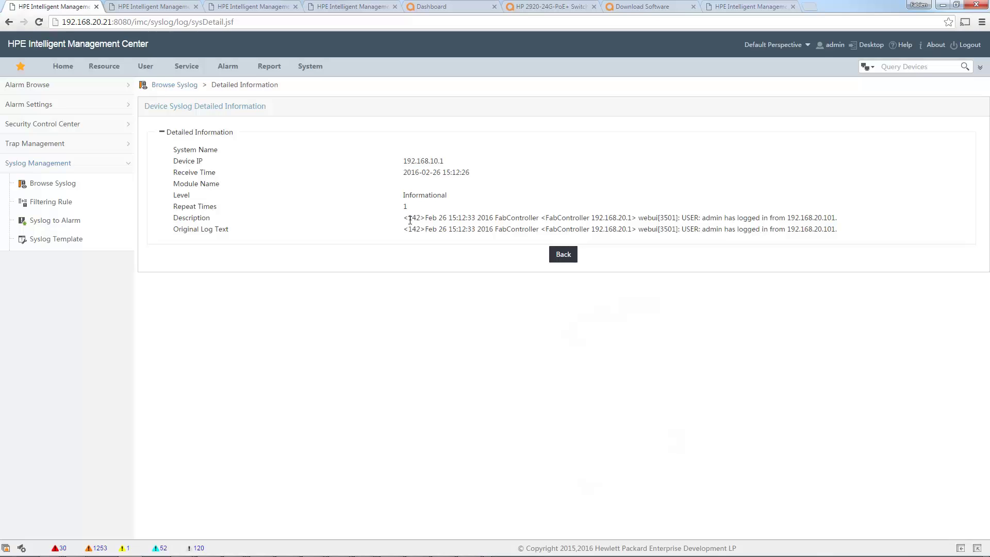
pyautogui.moveTo(404, 219); pyautogui.dragTo(841, 218)
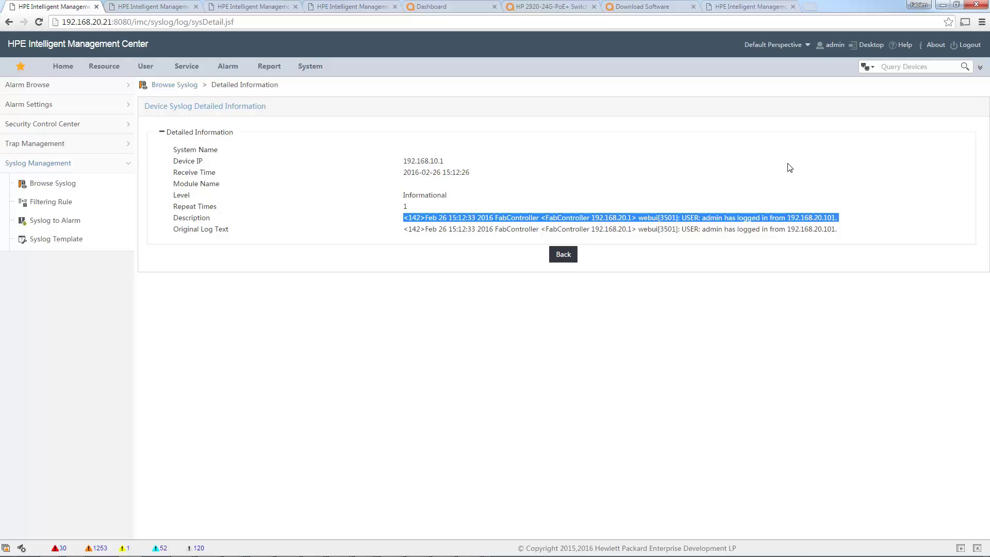
pyautogui.click(54, 240)
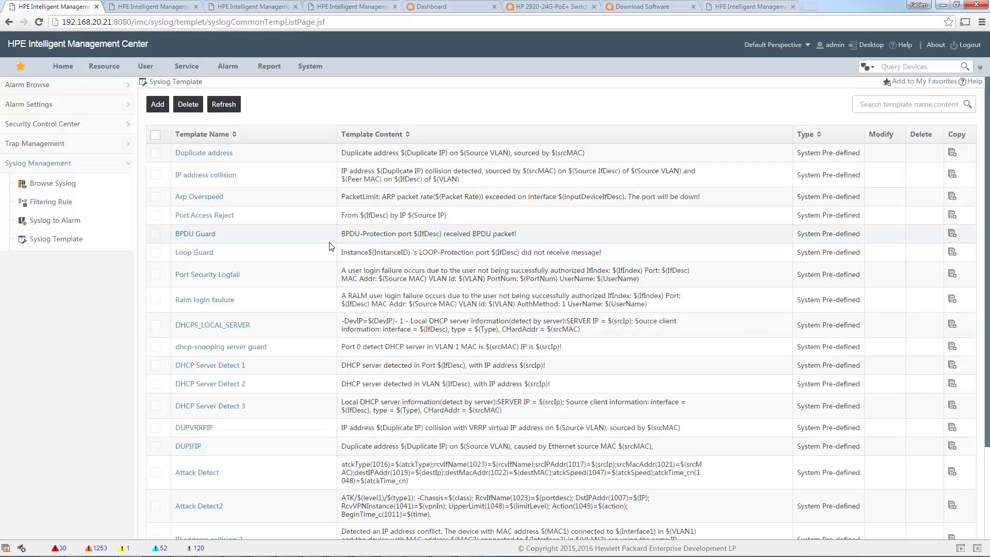
# Start a new syslog template named Aruba_Ctrl_Login and paste the sample login message as content.
pyautogui.click(157, 106)
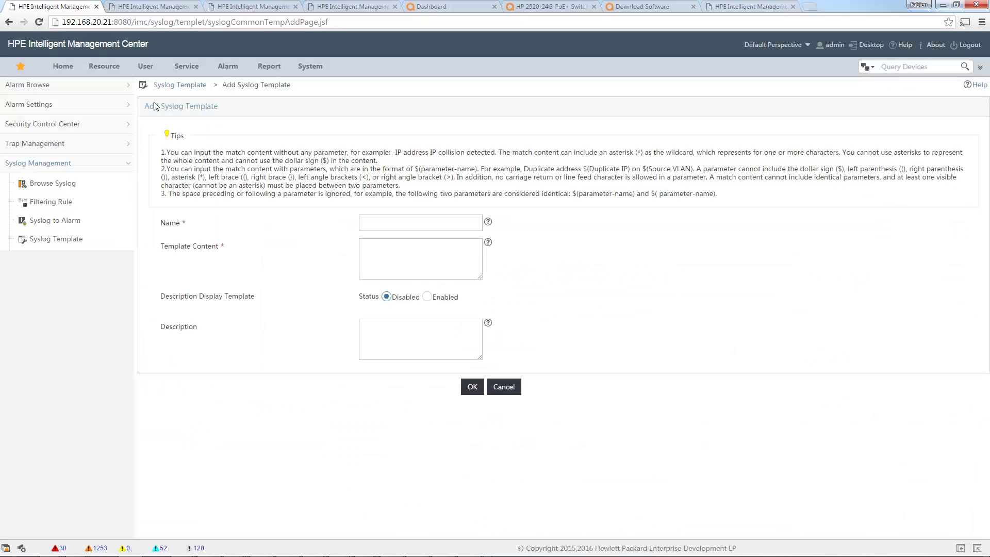
pyautogui.click(366, 221)
pyautogui.write('Aruba_Ctrl_Login')
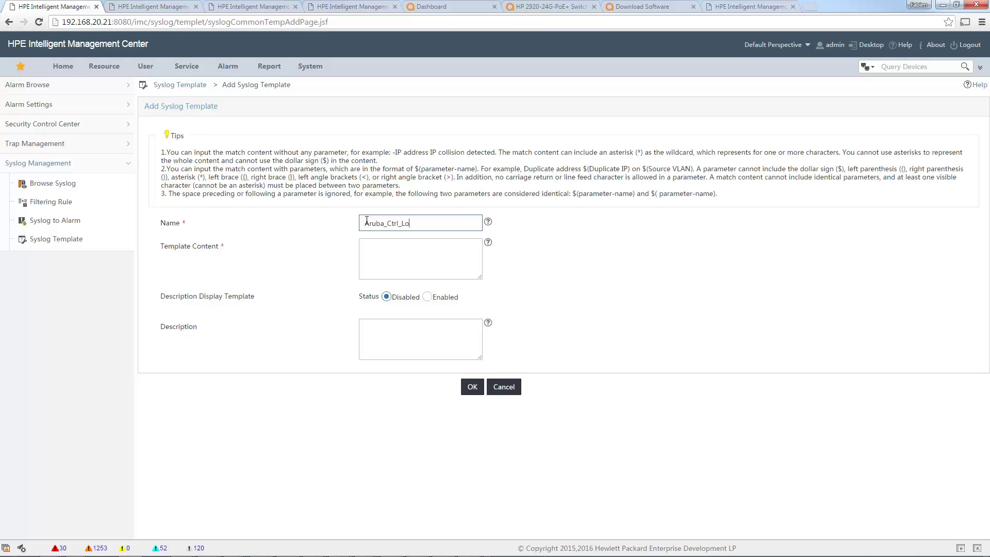
pyautogui.click(372, 264)
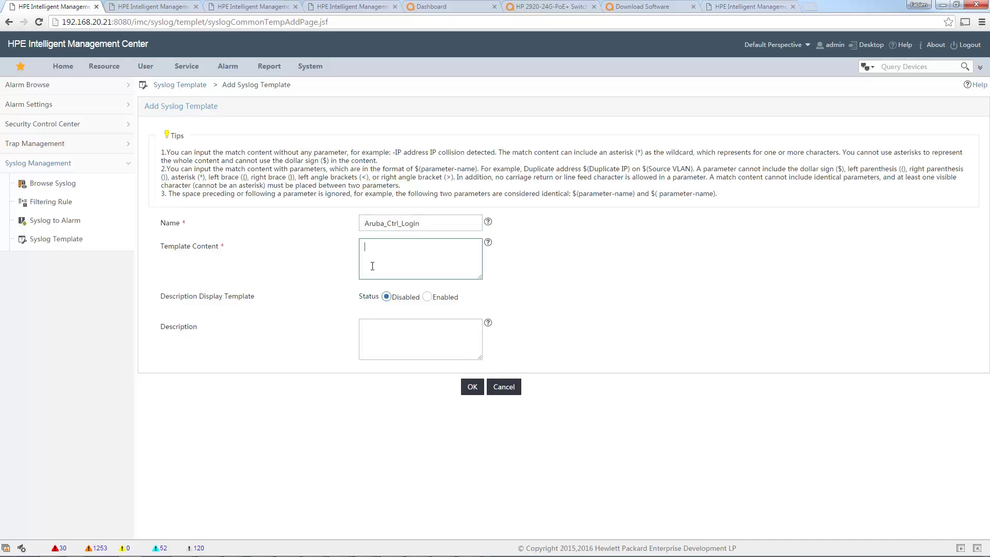
pyautogui.hotkey('ctrl', 'v')
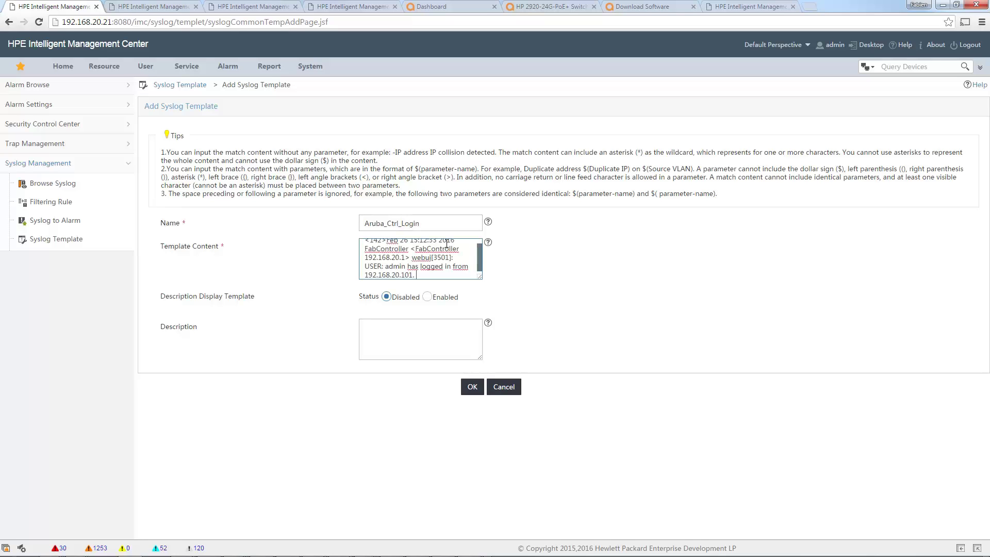
# Add the description 'Detects login on Aruba Controller' and return to the content's start.
pyautogui.click(481, 253)
pyautogui.click(392, 329)
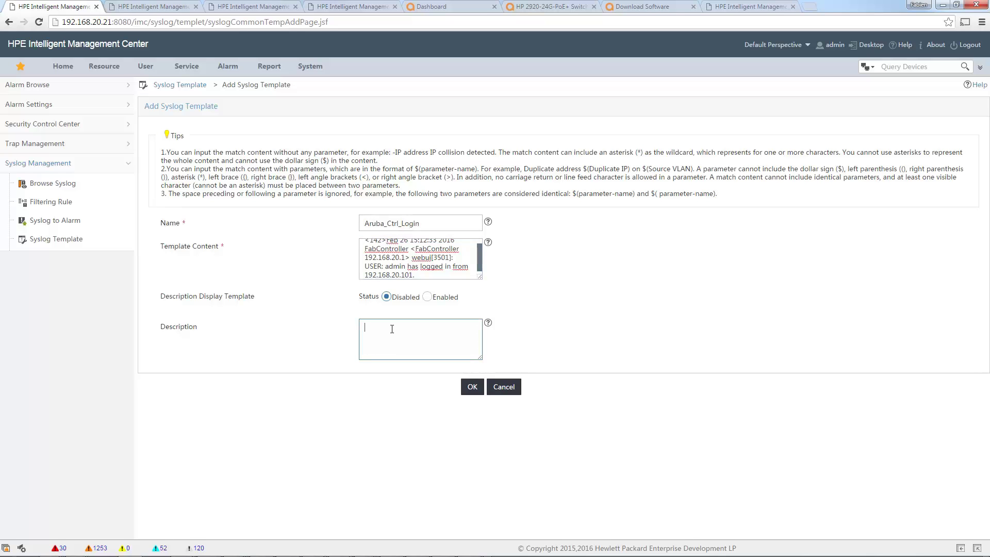
pyautogui.write('Detects login on Aruba Controller')
pyautogui.click(377, 253)
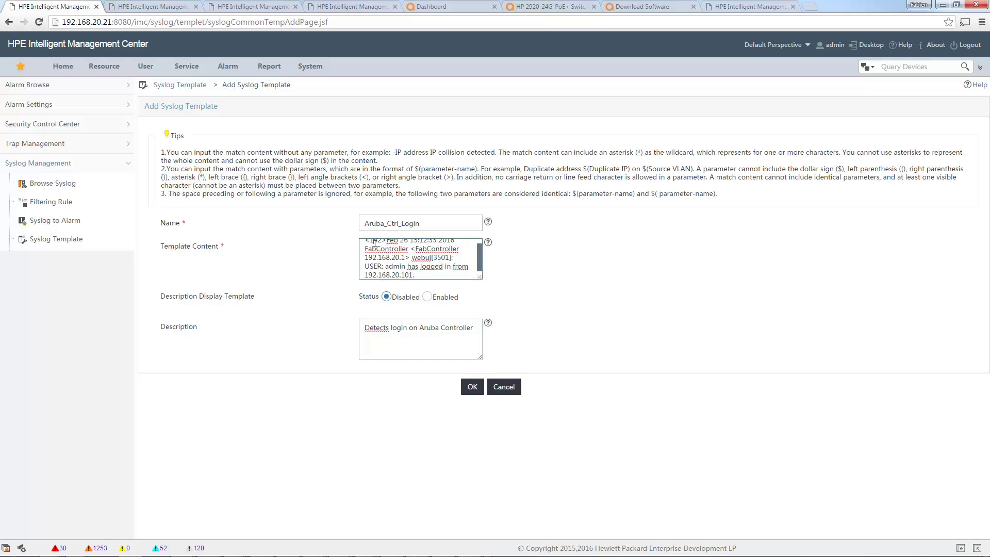
pyautogui.hotkey('ctrl', 'Home')
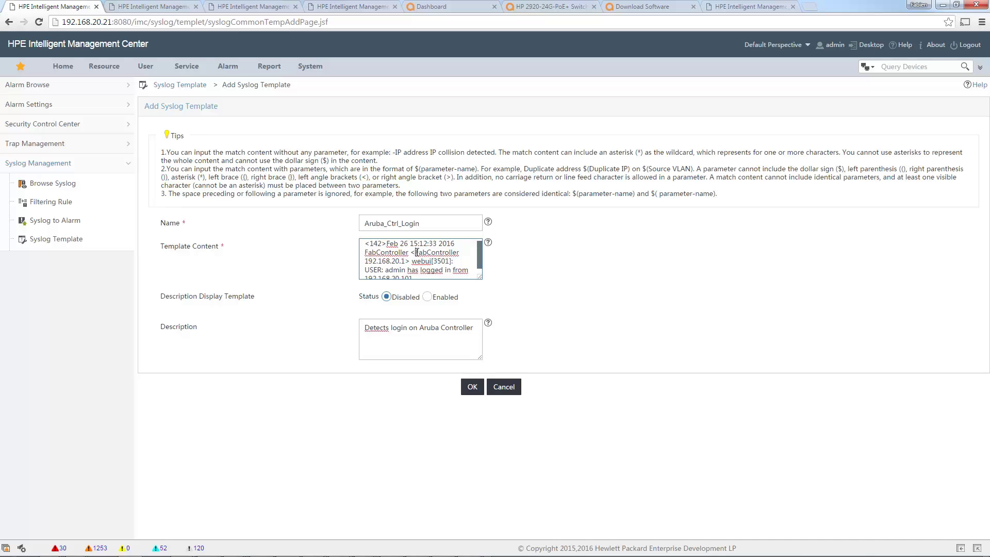
# Replace the priority 142 and timestamp with *, and the device name with $(DeviceName).
pyautogui.moveTo(416, 252); pyautogui.dragTo(405, 260)
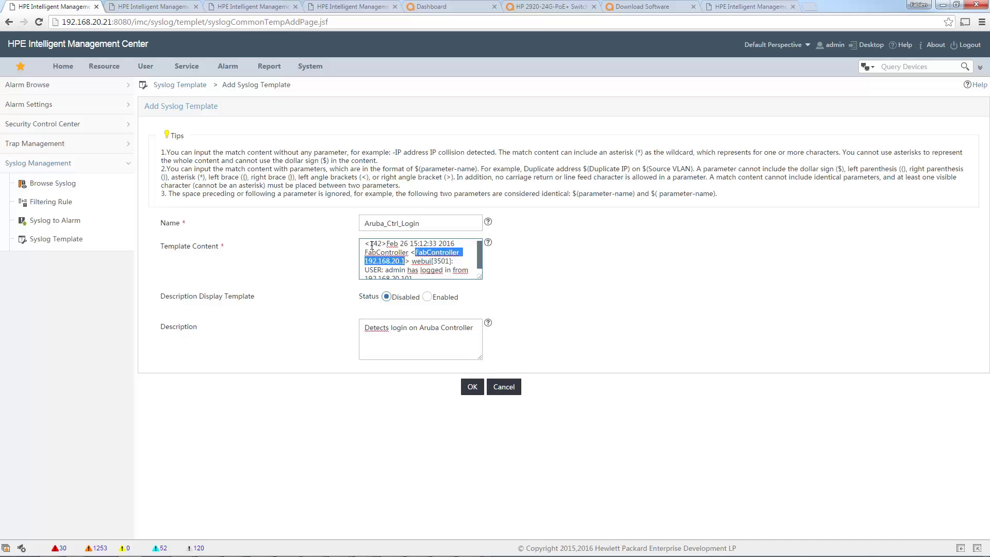
pyautogui.moveTo(370, 243); pyautogui.dragTo(385, 242)
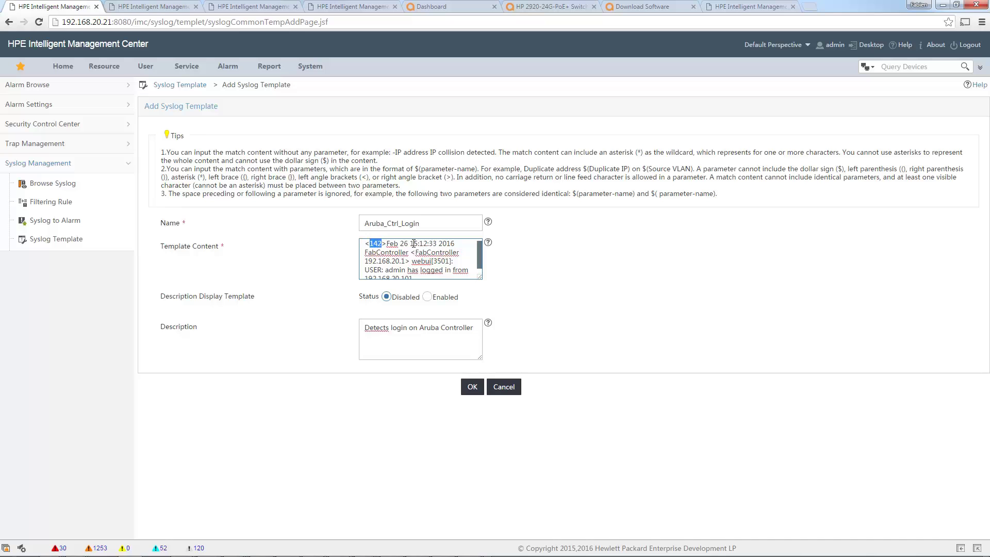
pyautogui.write('*')
pyautogui.moveTo(397, 245); pyautogui.dragTo(411, 253)
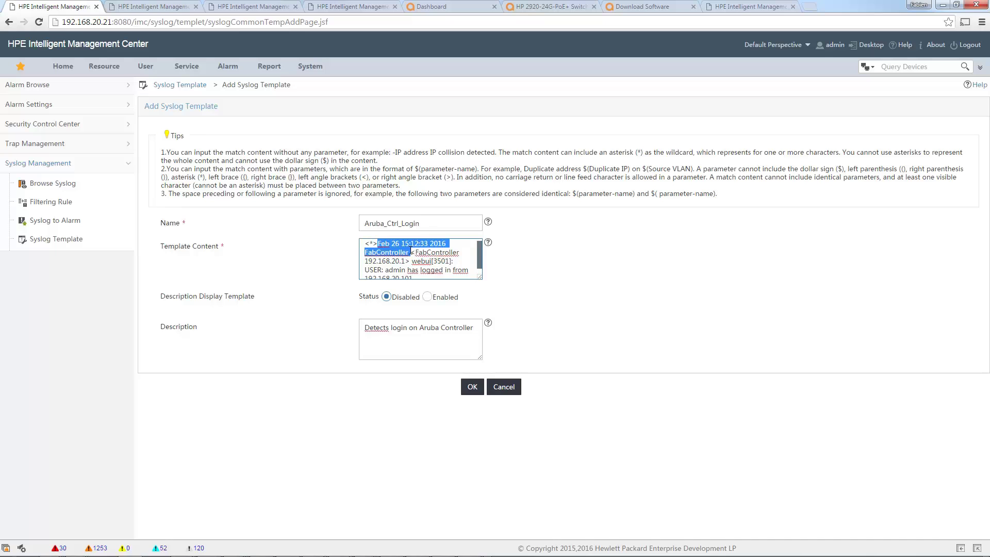
pyautogui.write('*')
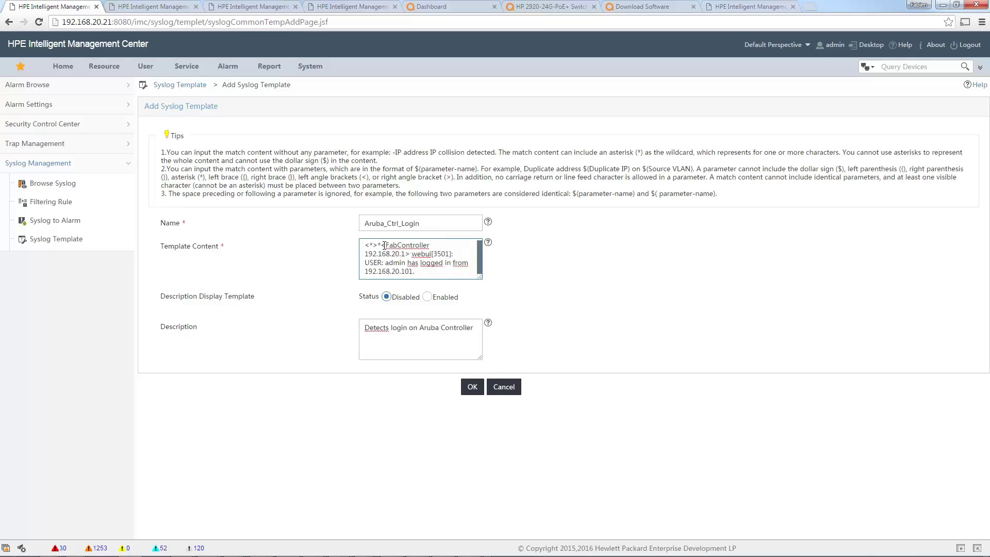
pyautogui.doubleClick(385, 245)
pyautogui.moveTo(386, 245); pyautogui.dragTo(406, 253)
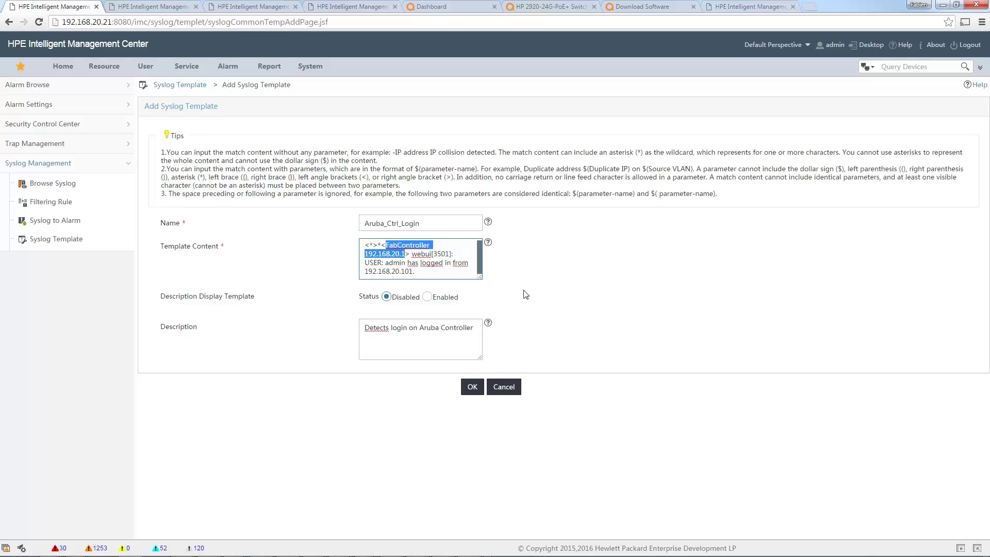
pyautogui.write('$')
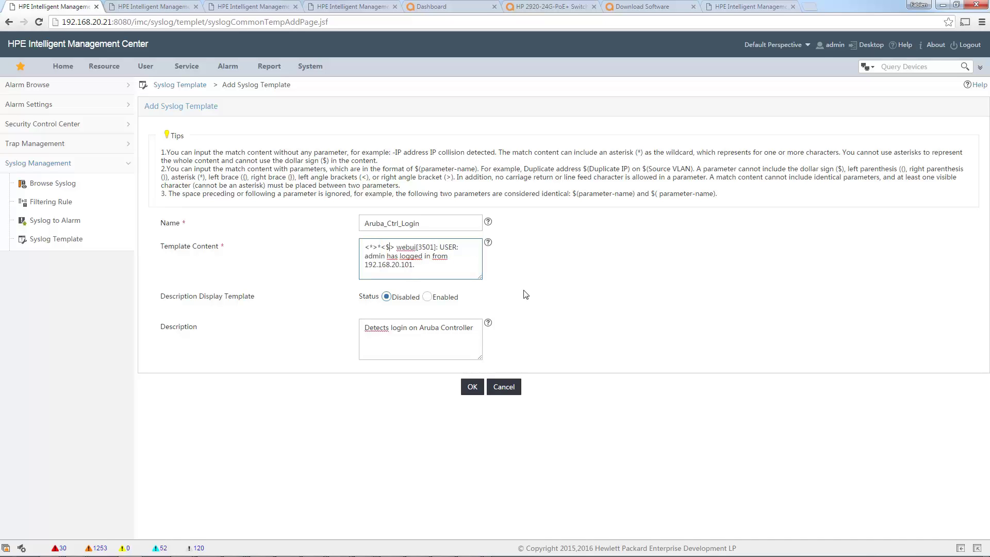
pyautogui.write('(User')
pyautogui.press('BackSpace')
pyautogui.press('BackSpace')
pyautogui.press('BackSpace')
pyautogui.press('BackSpace')
pyautogui.write('Device')
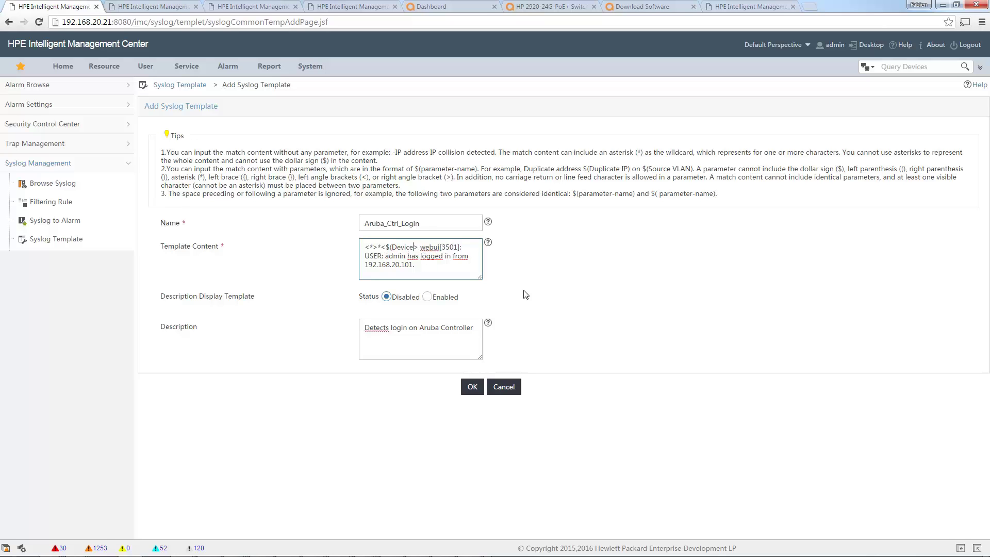
pyautogui.write('Name')
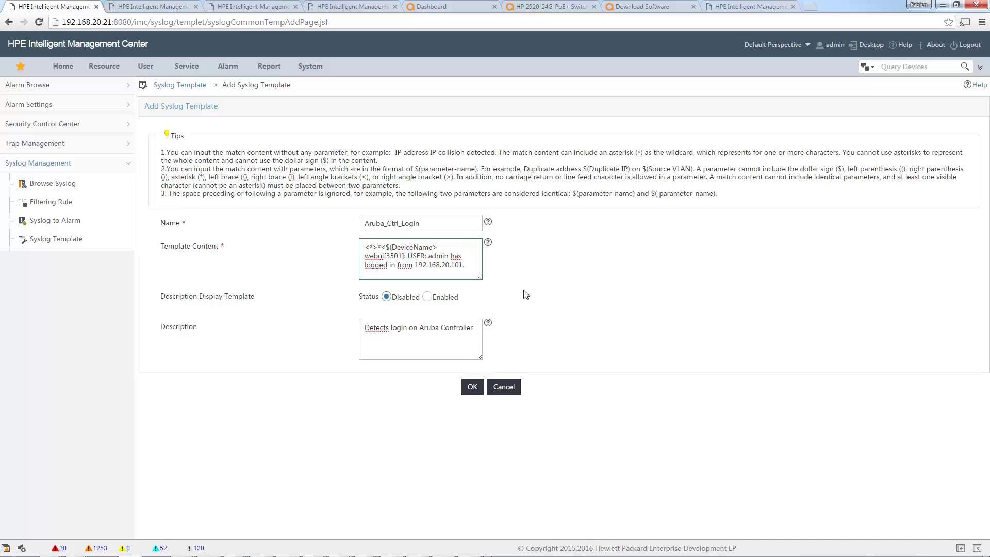
pyautogui.write(')')
pyautogui.moveTo(435, 247); pyautogui.dragTo(440, 247)
pyautogui.click(440, 247)
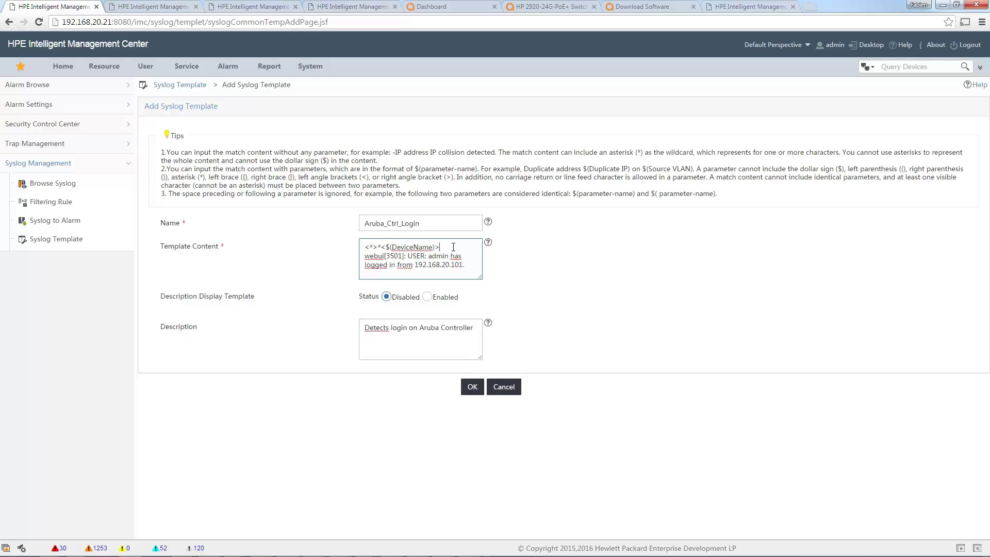
# Replace webui with $(ConnectionType), process number 3501 with *, and admin with $(UserName).
pyautogui.doubleClick(378, 255)
pyautogui.write('$')
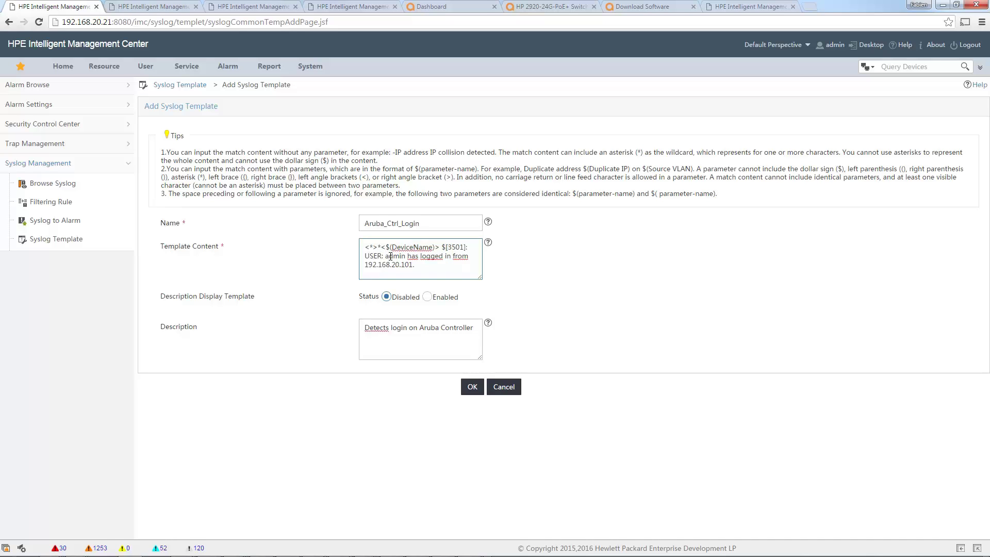
pyautogui.write('(ConnectionType)')
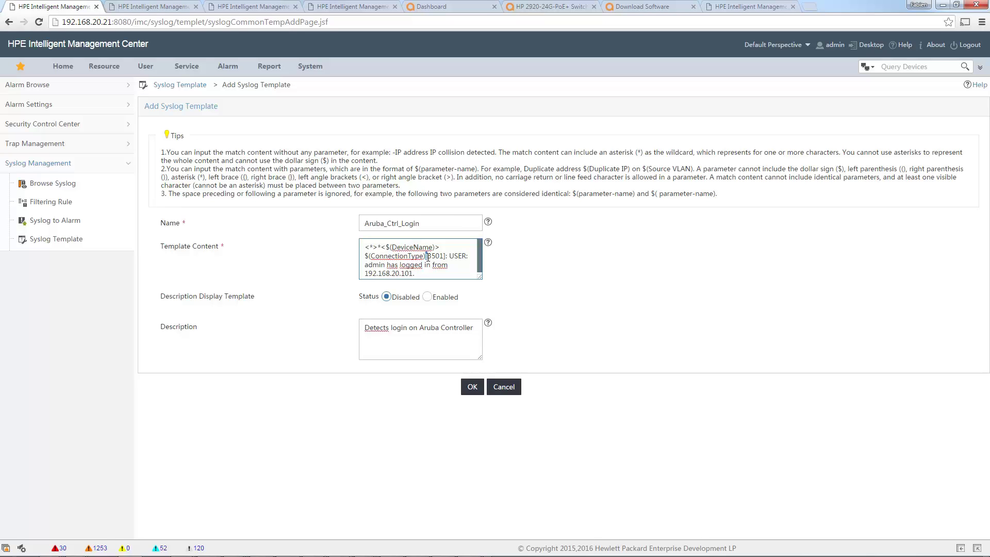
pyautogui.moveTo(427, 257); pyautogui.dragTo(451, 256)
pyautogui.write('*')
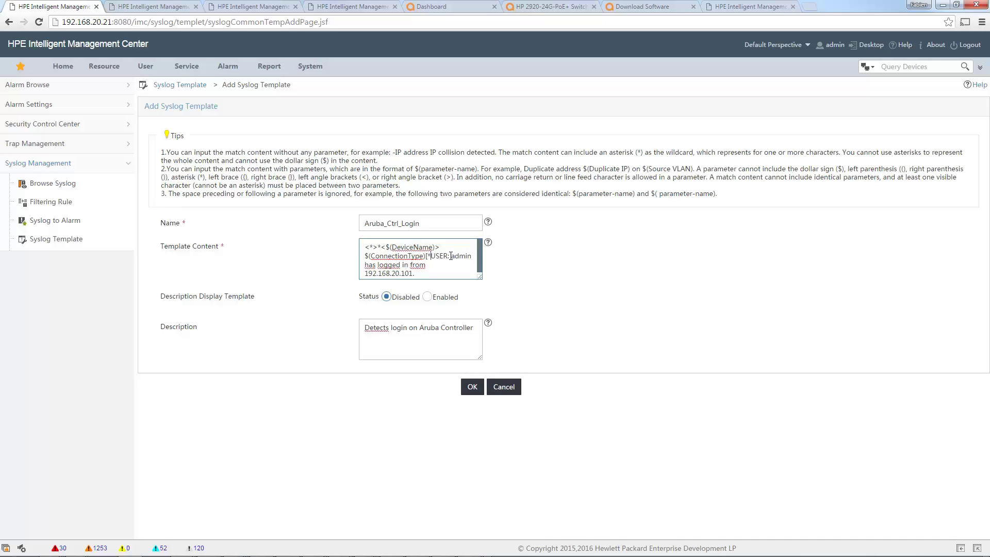
pyautogui.click(451, 256)
pyautogui.write('$')
pyautogui.write('(')
pyautogui.write('UserName')
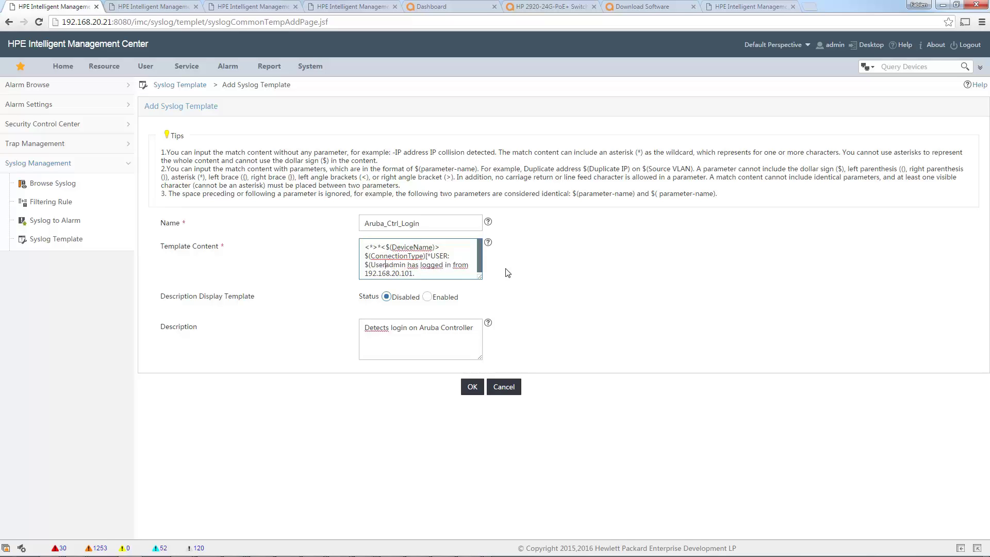
pyautogui.write(')')
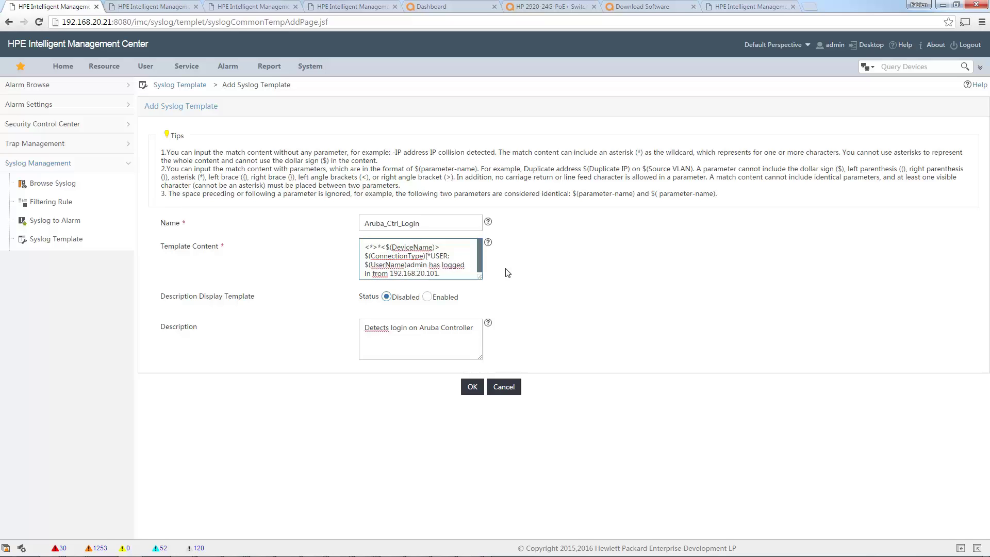
pyautogui.press('Delete')
pyautogui.press('Delete')
pyautogui.press('Delete')
pyautogui.press('Delete')
pyautogui.press('Delete')
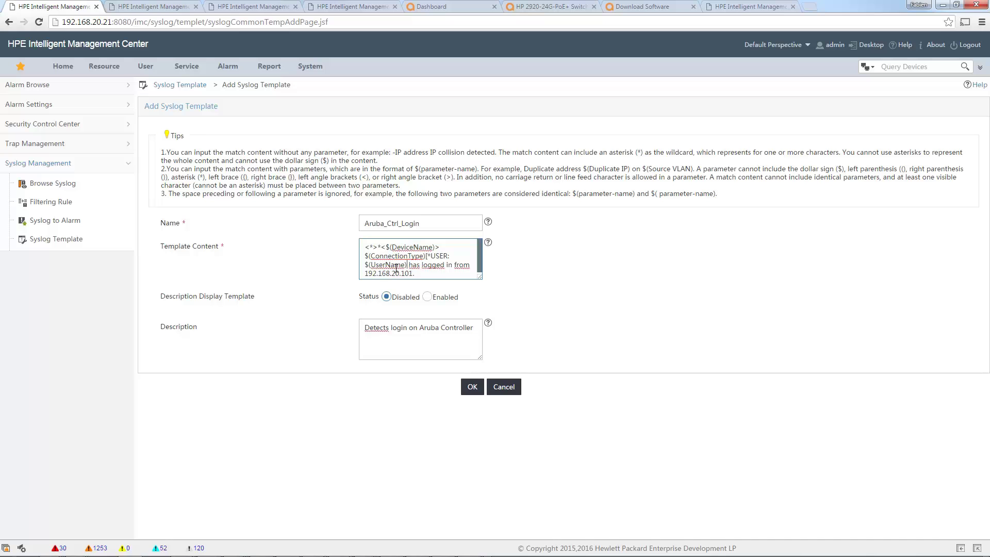
# Replace the source IP 192.168.20.101 with $(UserIP).
pyautogui.click(471, 265)
pyautogui.moveTo(364, 274); pyautogui.dragTo(413, 272)
pyautogui.write('$(IP')
pyautogui.press('BackSpace')
pyautogui.press('BackSpace')
pyautogui.write('UserIP)')
pyautogui.moveTo(161, 298); pyautogui.dragTo(257, 298)
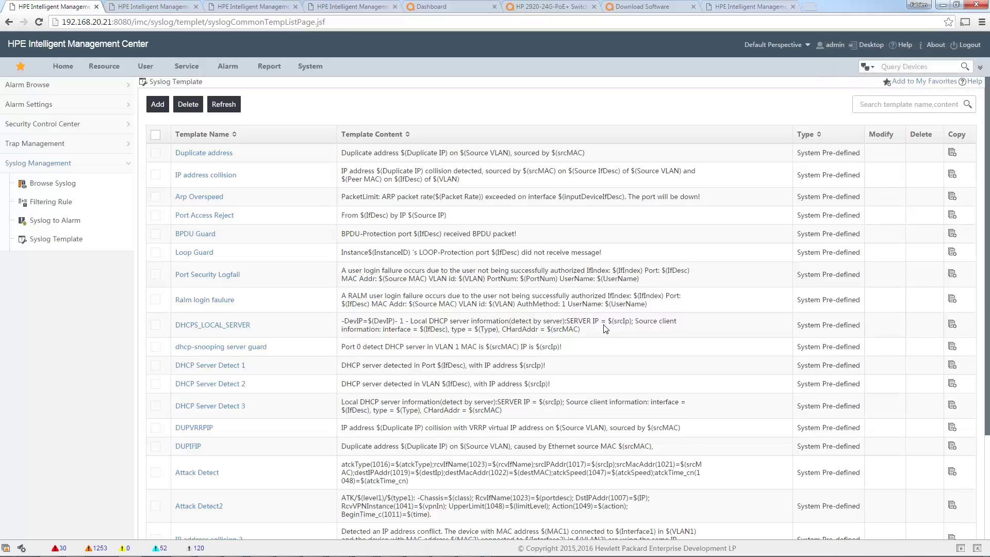
# Confirm Aruba_Ctrl_Login appears among user-customized templates, then go to Syslog to Alarm rules.
pyautogui.scroll(-3, 605, 328)
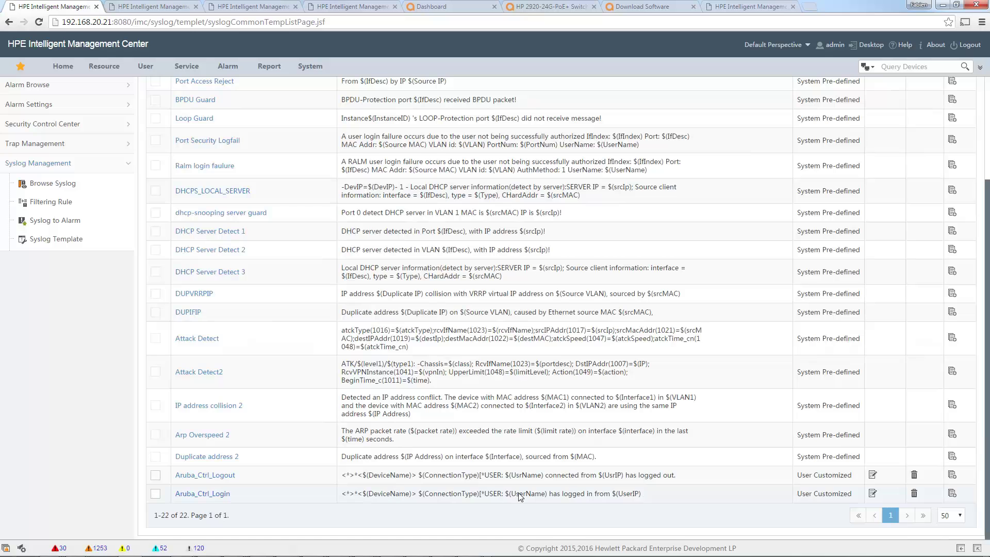
pyautogui.scroll(3, 181, 369)
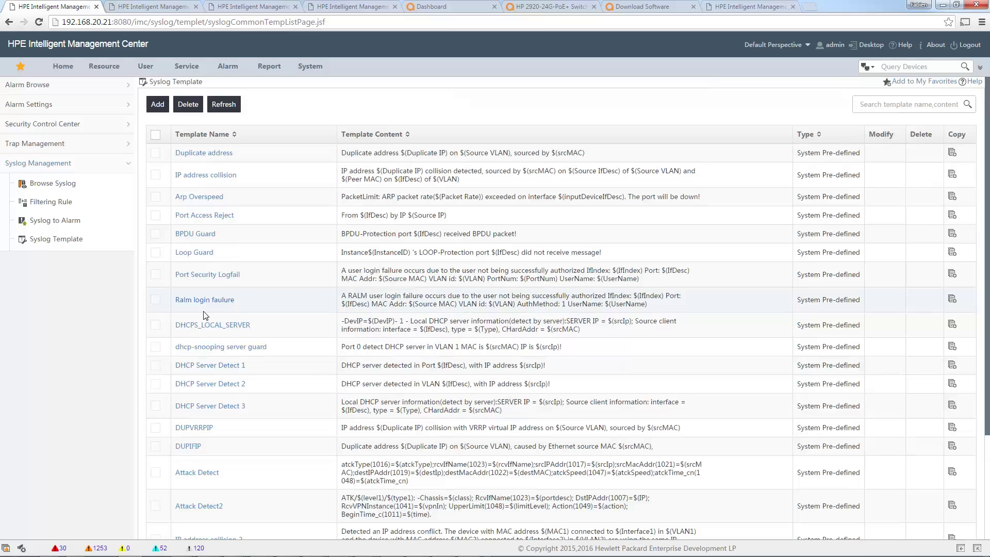
pyautogui.click(64, 222)
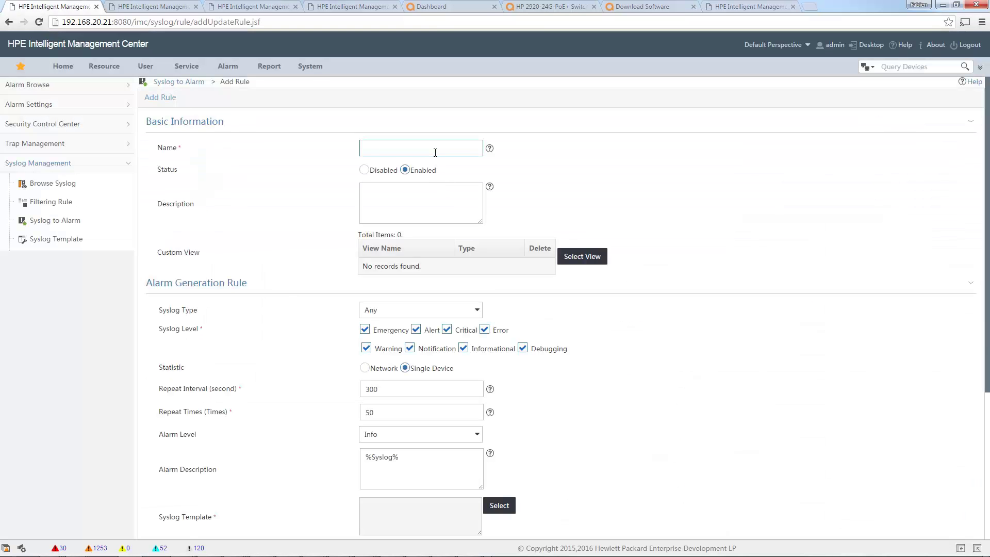
# Name the rule Aruba_Controller_Login with description 'Detects login on Aruba Controller'.
pyautogui.write('Aruba')
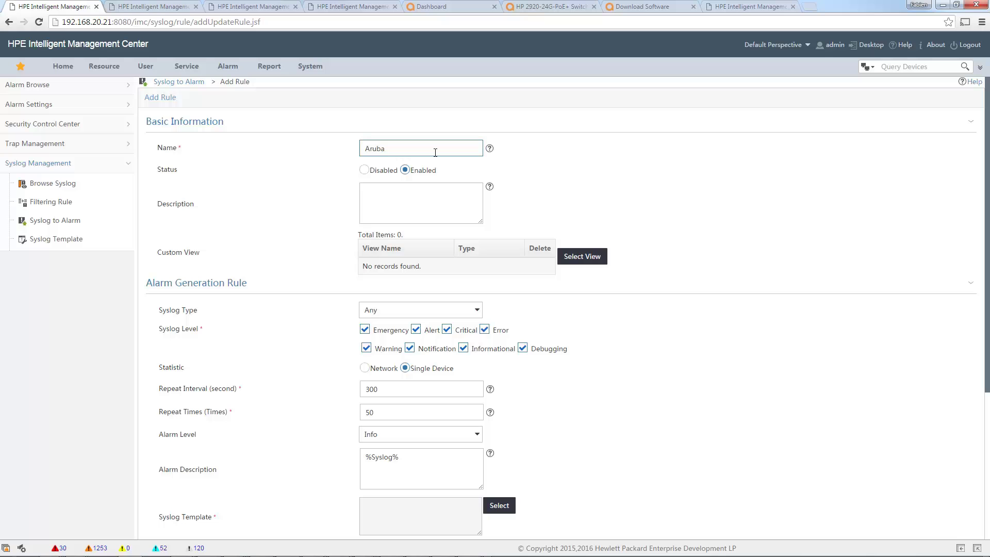
pyautogui.write('_Controller_Login')
pyautogui.click(406, 212)
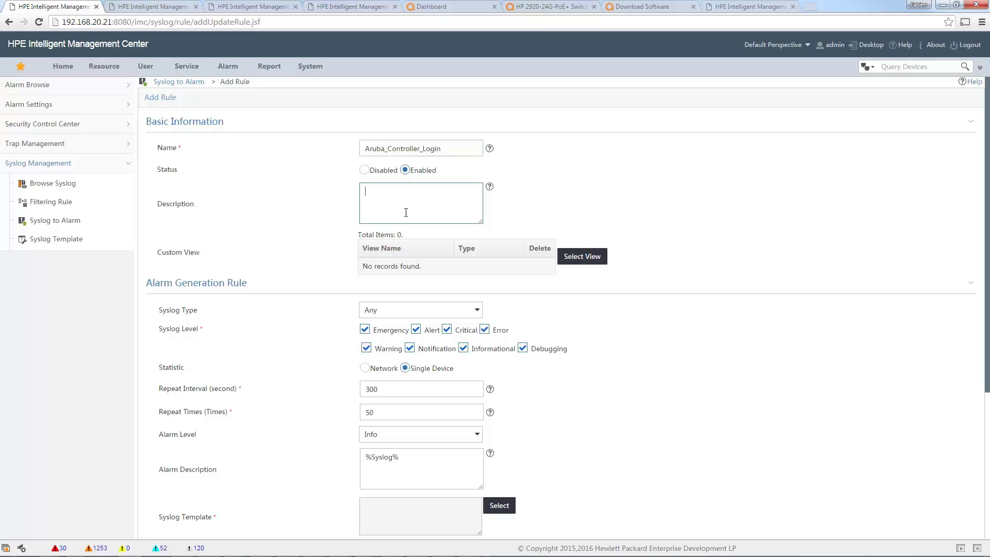
pyautogui.write('Detects login on Aruba Controller')
# Change the repeat interval from 300 to 1 and the repeat times from 50 to 1.
pyautogui.click(375, 388)
pyautogui.doubleClick(375, 389)
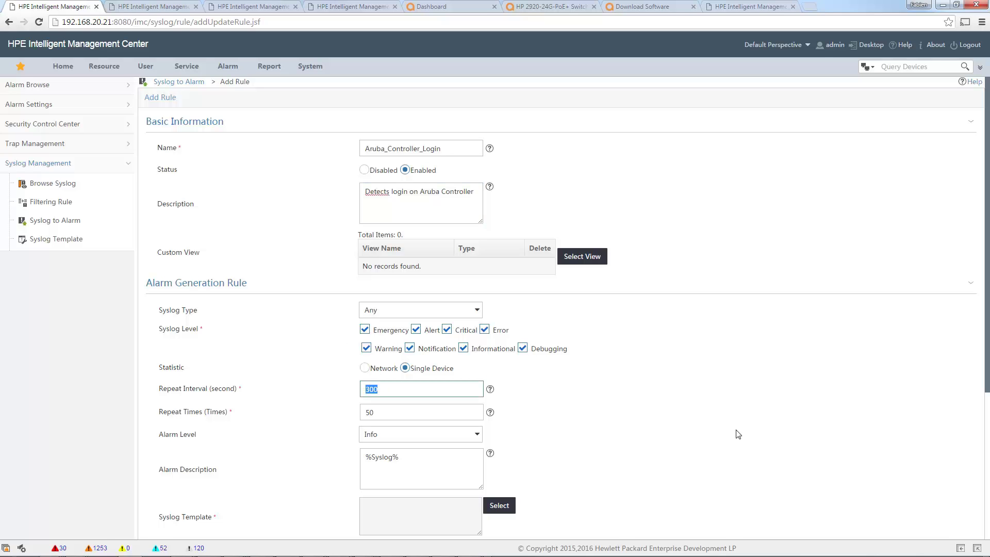
pyautogui.write('1')
pyautogui.doubleClick(369, 412)
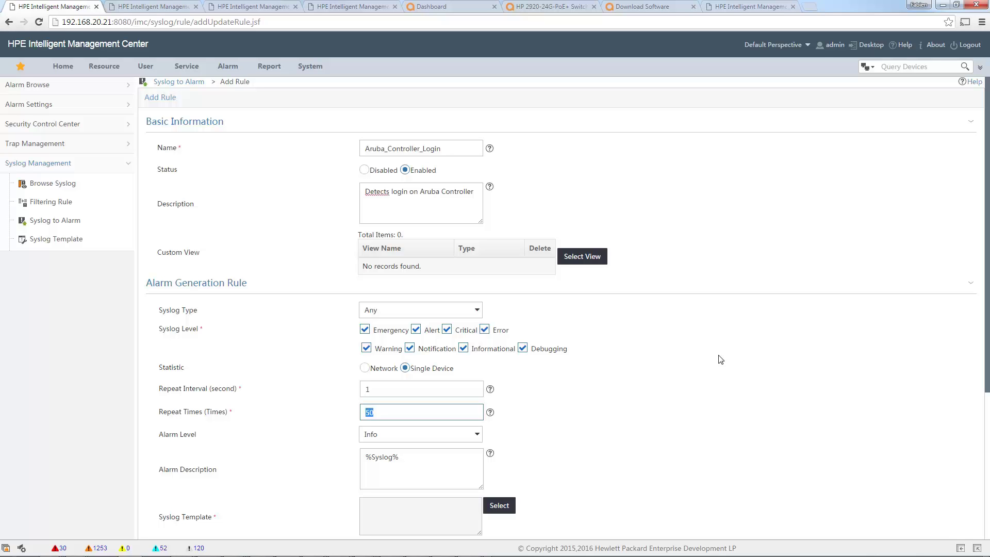
pyautogui.write('1')
# Set the rule's alarm level to Warning.
pyautogui.click(466, 440)
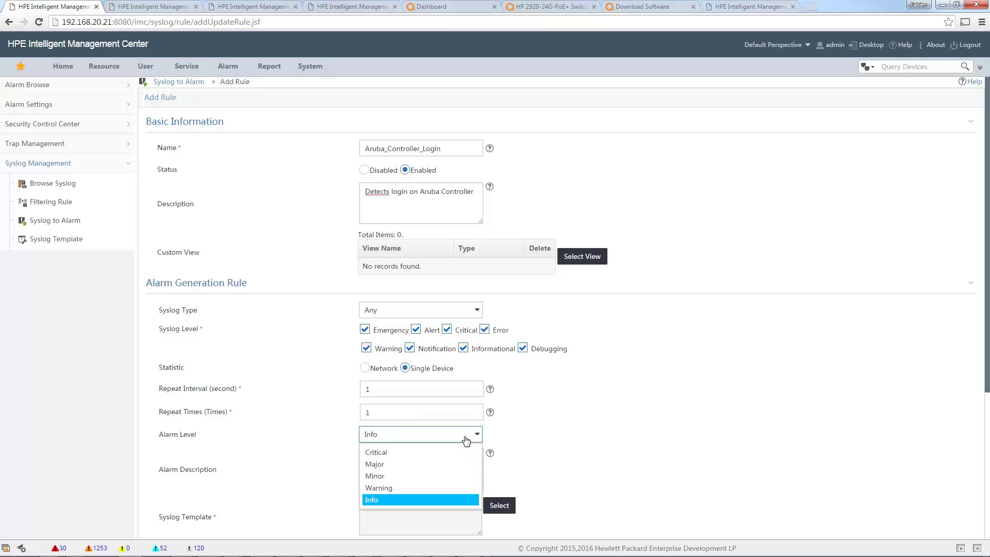
pyautogui.click(413, 489)
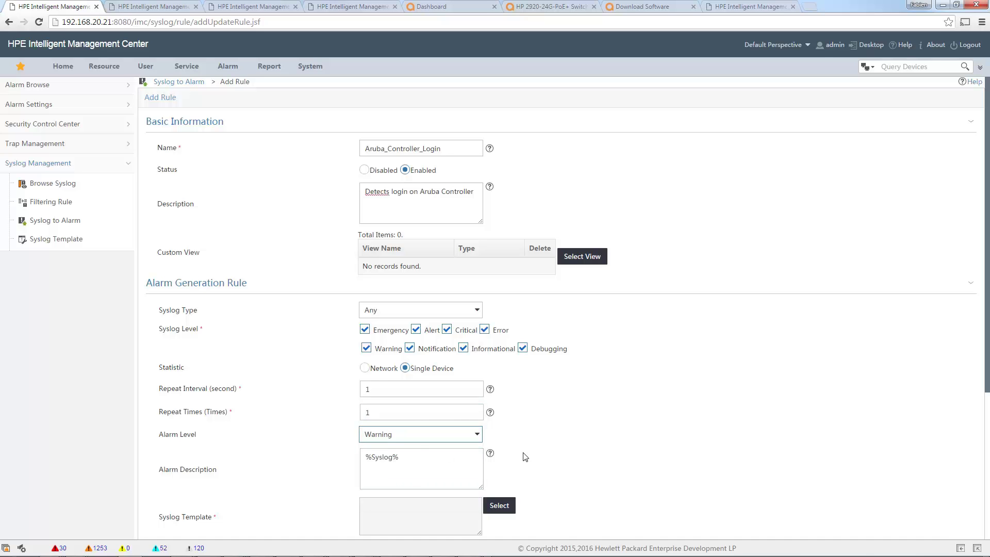
pyautogui.scroll(-2, 567, 459)
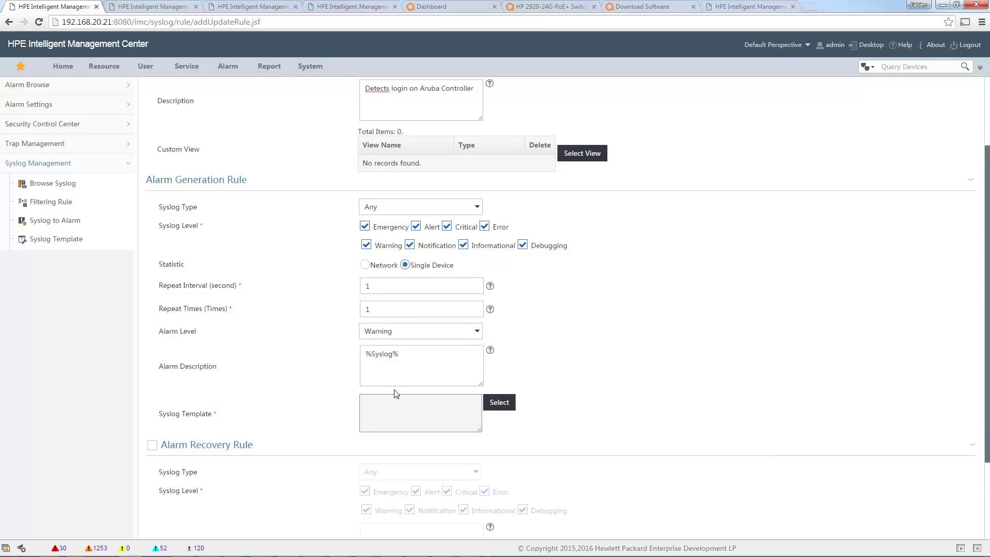
pyautogui.click(408, 355)
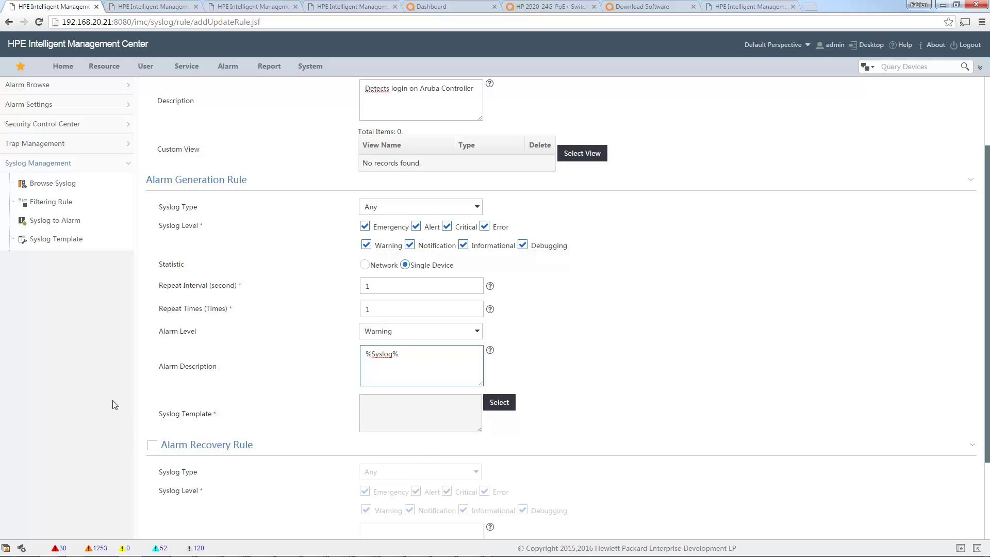
pyautogui.doubleClick(175, 412)
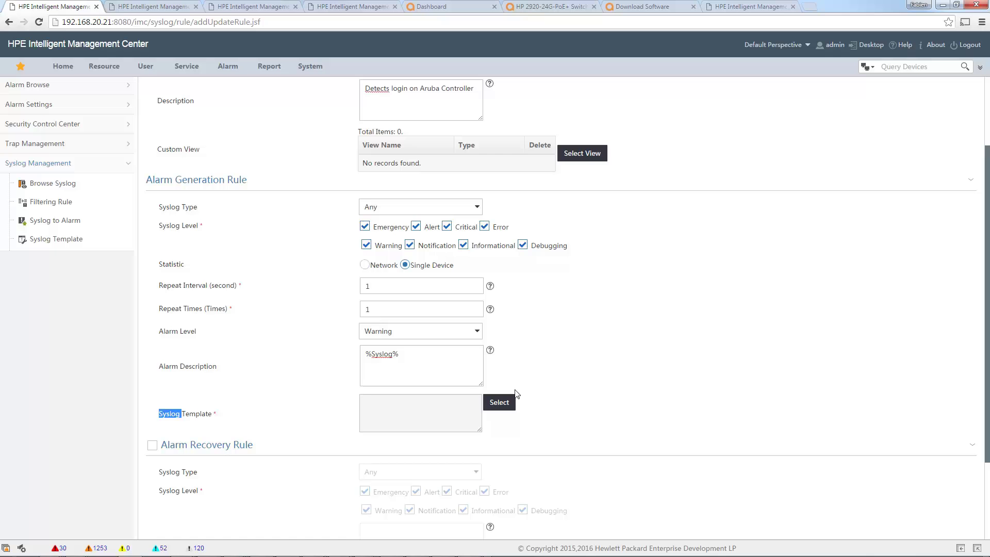
# Pick Aruba_Ctrl_Login from the syslog template list as the rule's template.
pyautogui.click(498, 402)
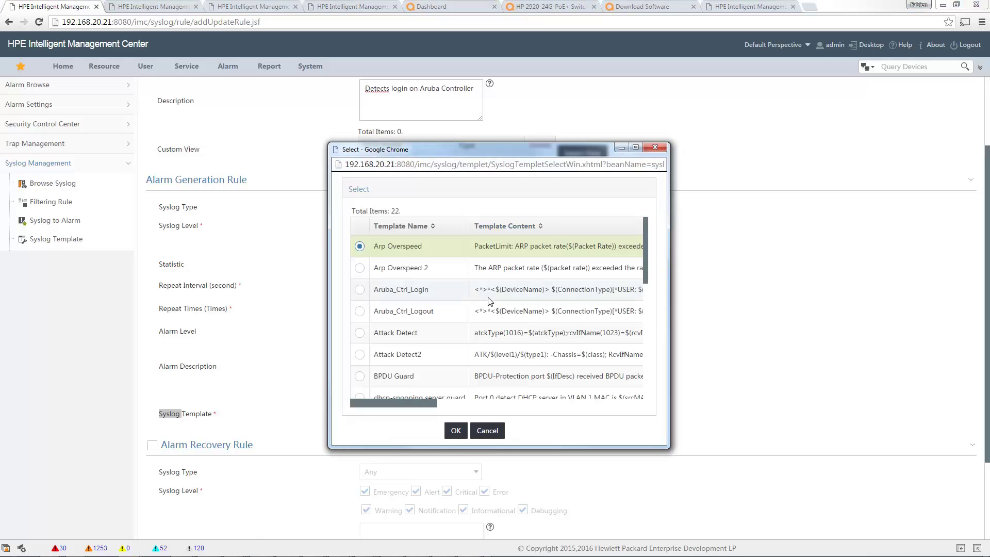
pyautogui.scroll(-5, 490, 302)
pyautogui.scroll(2, 371, 333)
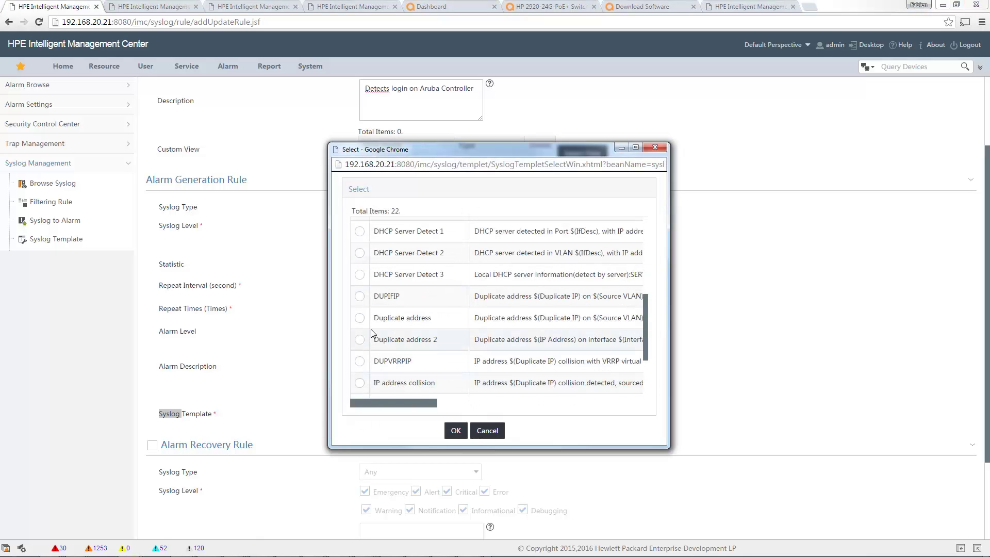
pyautogui.scroll(5, 371, 332)
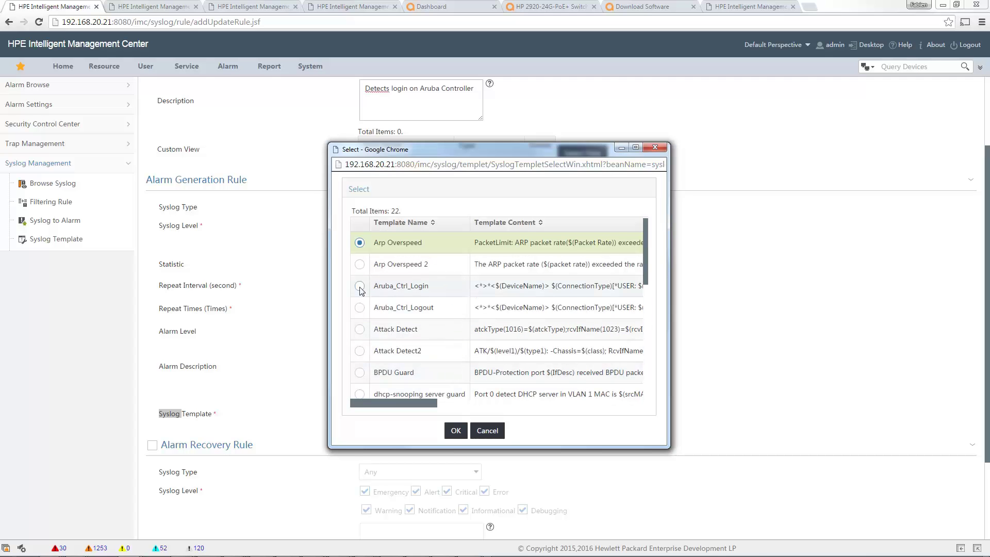
pyautogui.click(359, 286)
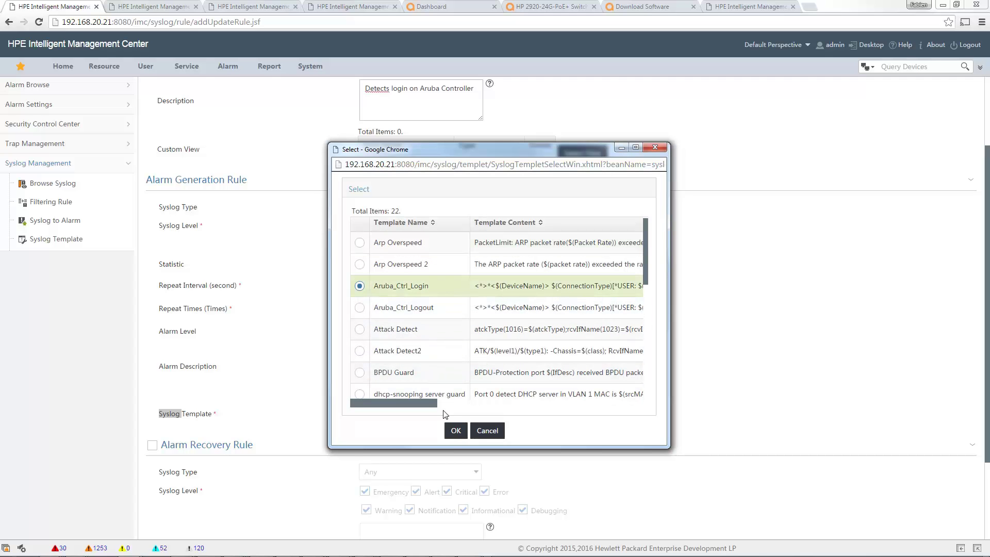
pyautogui.click(456, 431)
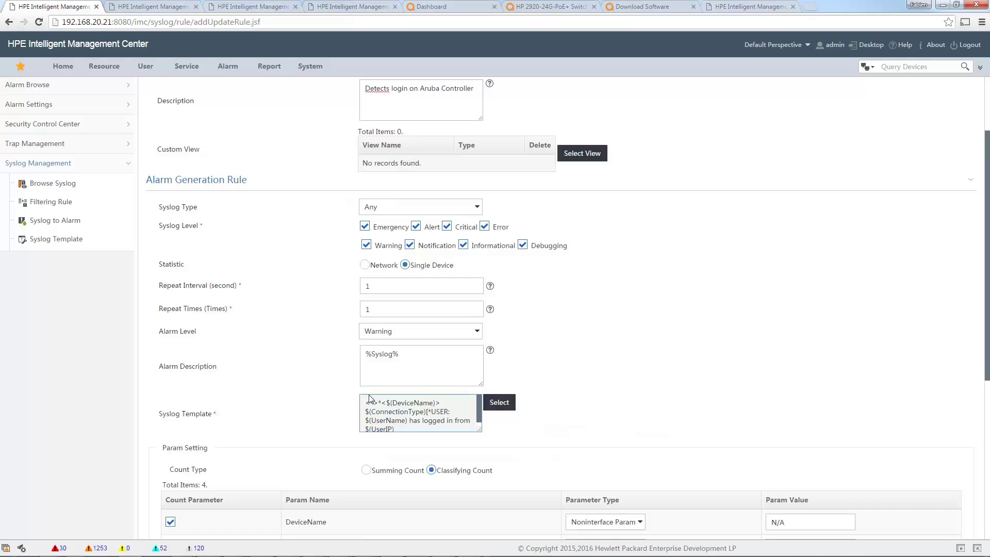
# Replace %Syslog% with 'User $(UserName) just connects on device $(DeviceName) from $(UserIP) through $(ConnectionType)'.
pyautogui.click(449, 377)
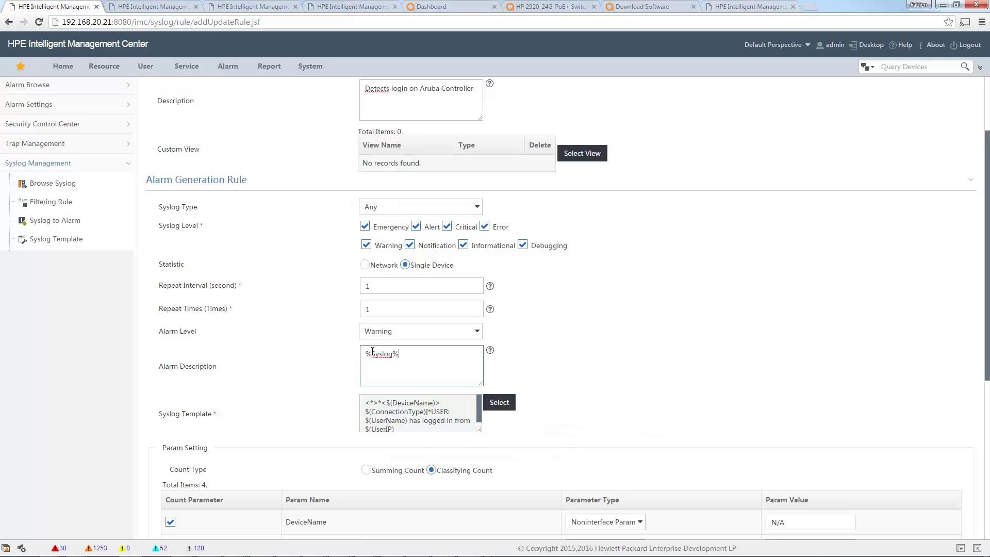
pyautogui.moveTo(409, 355); pyautogui.dragTo(354, 355)
pyautogui.write('User $(UserName) connected on')
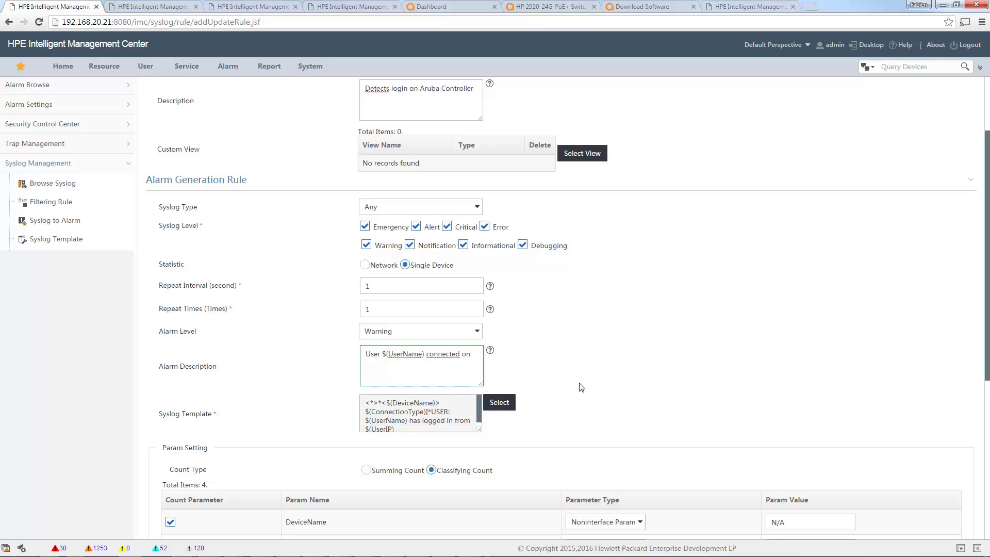
pyautogui.press('BackSpace')
pyautogui.press('BackSpace')
pyautogui.press('BackSpace')
pyautogui.press('BackSpace')
pyautogui.press('BackSpace')
pyautogui.press('BackSpace')
pyautogui.press('BackSpace')
pyautogui.press('BackSpace')
pyautogui.press('BackSpace')
pyautogui.press('BackSpace')
pyautogui.press('BackSpace')
pyautogui.write('just connects on device $(DeviceName)')
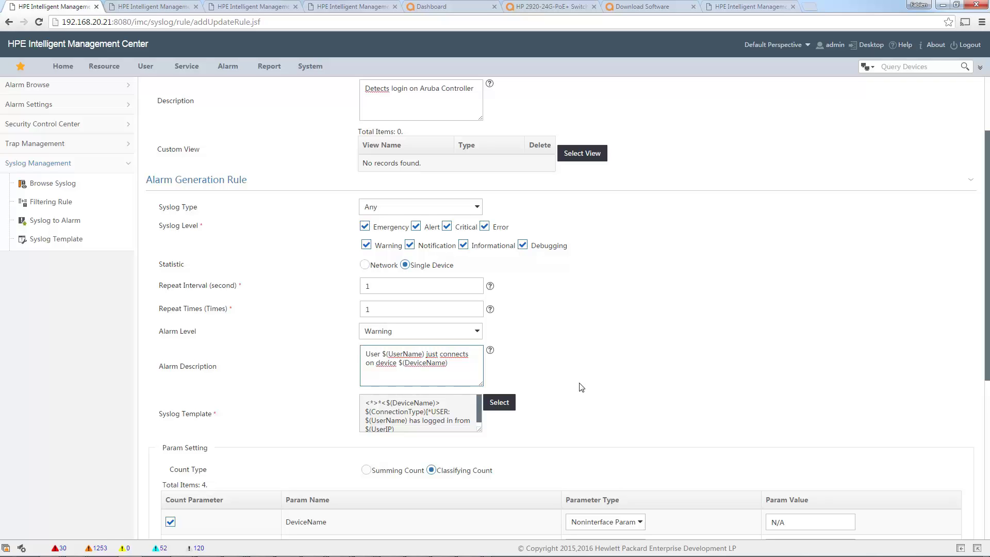
pyautogui.write(' from $(UserIP)')
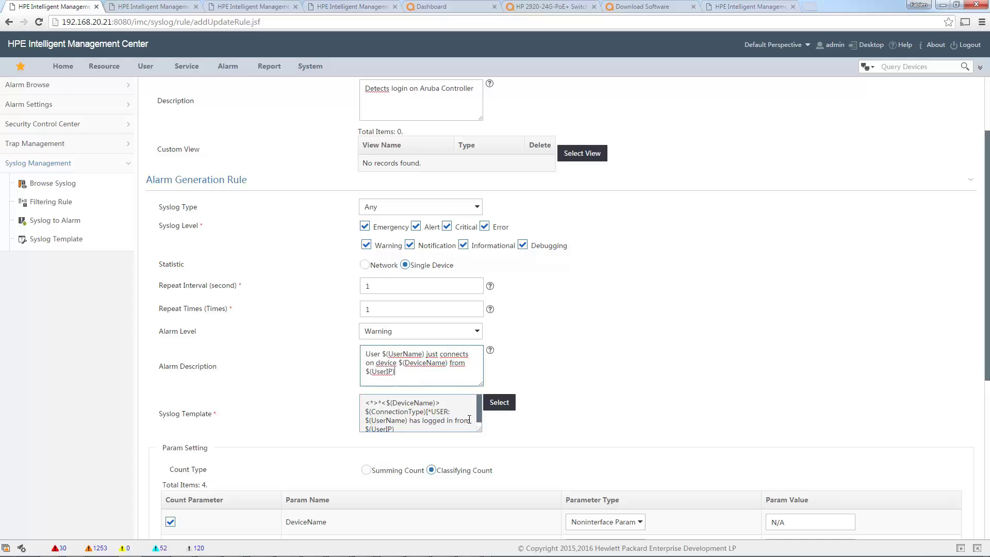
pyautogui.scroll(-1, 463, 419)
pyautogui.scroll(4, 462, 416)
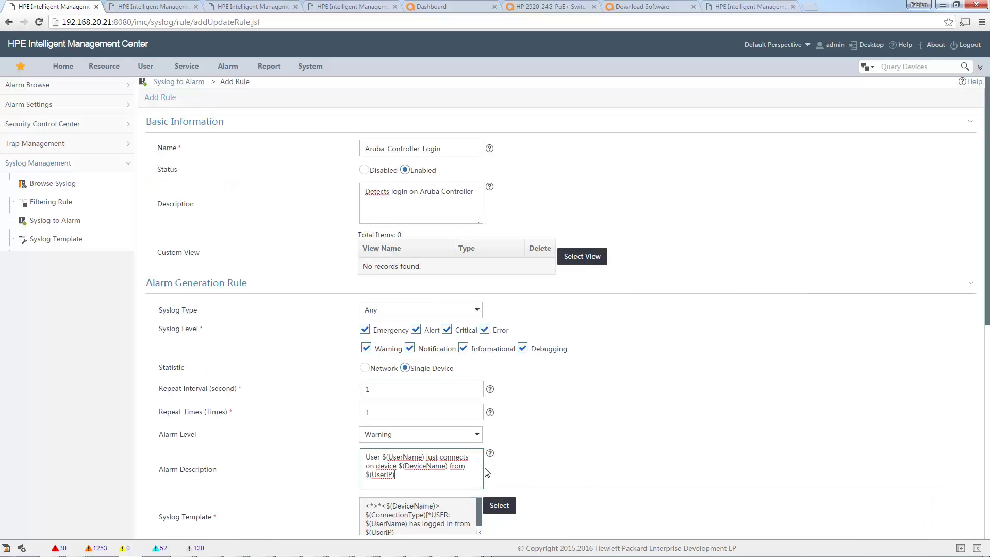
pyautogui.write('through $(Connection Type)')
pyautogui.scroll(-3, 523, 470)
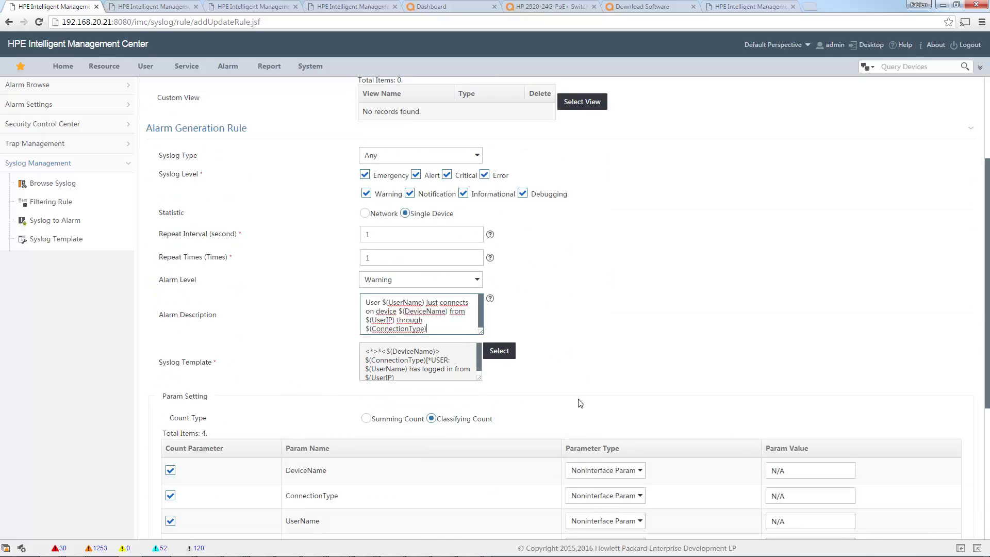
pyautogui.scroll(-1, 617, 400)
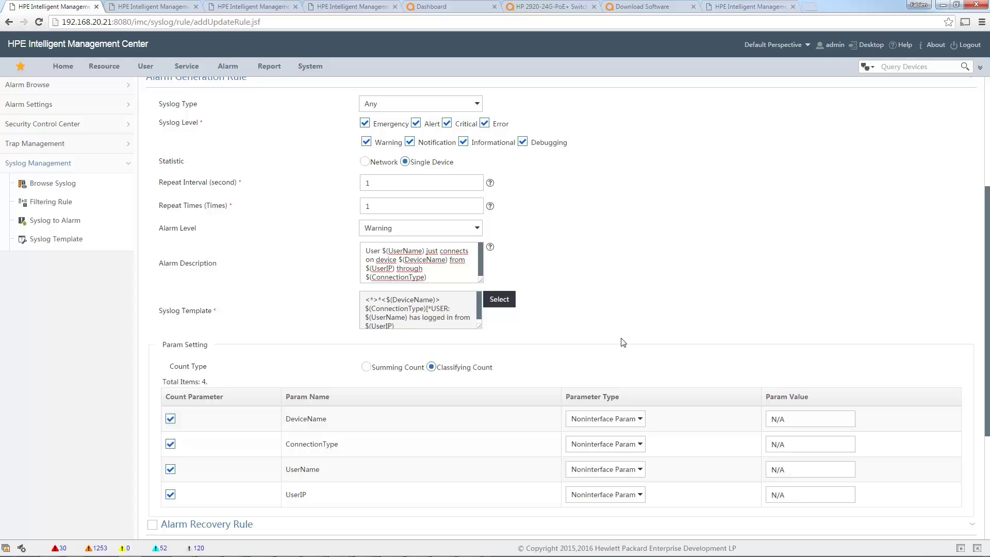
pyautogui.scroll(-1, 655, 325)
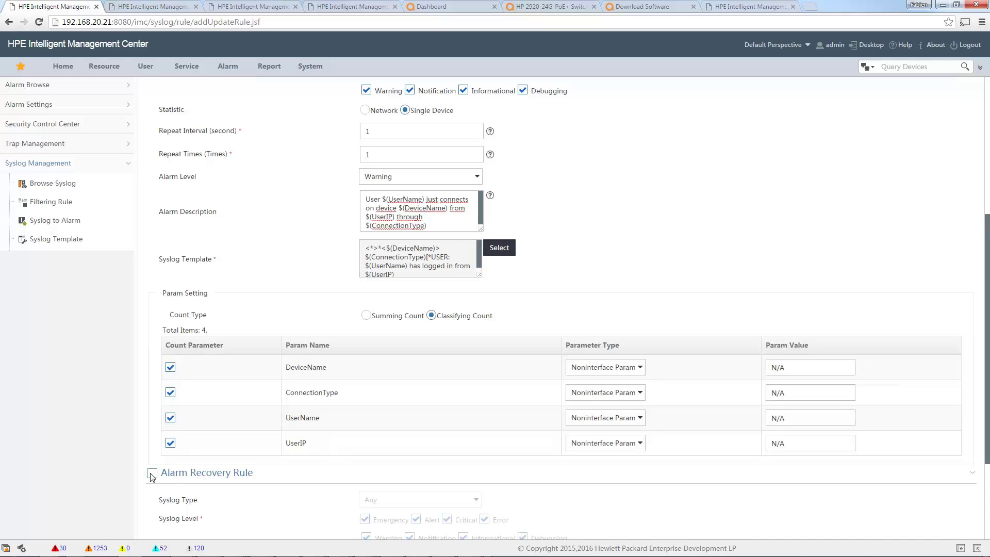
# Tick Alarm Recovery Rule and enter 'Syslog - logout' as its description.
pyautogui.click(152, 474)
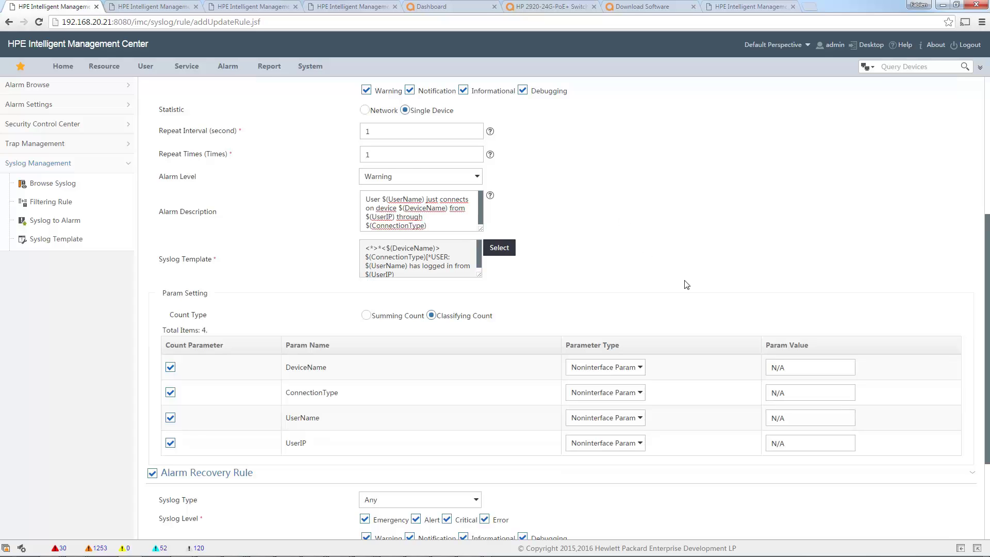
pyautogui.scroll(-2, 687, 286)
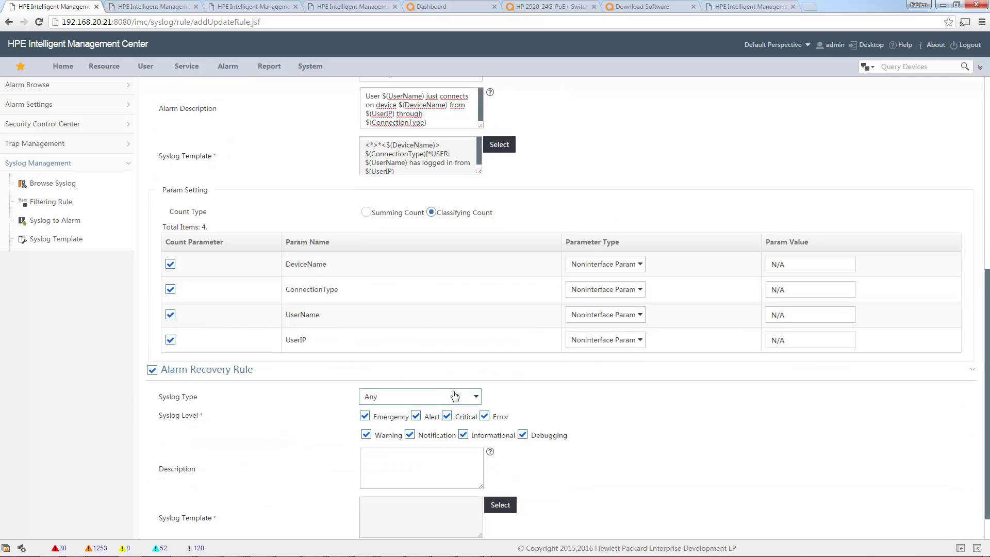
pyautogui.scroll(-1, 596, 446)
pyautogui.click(465, 444)
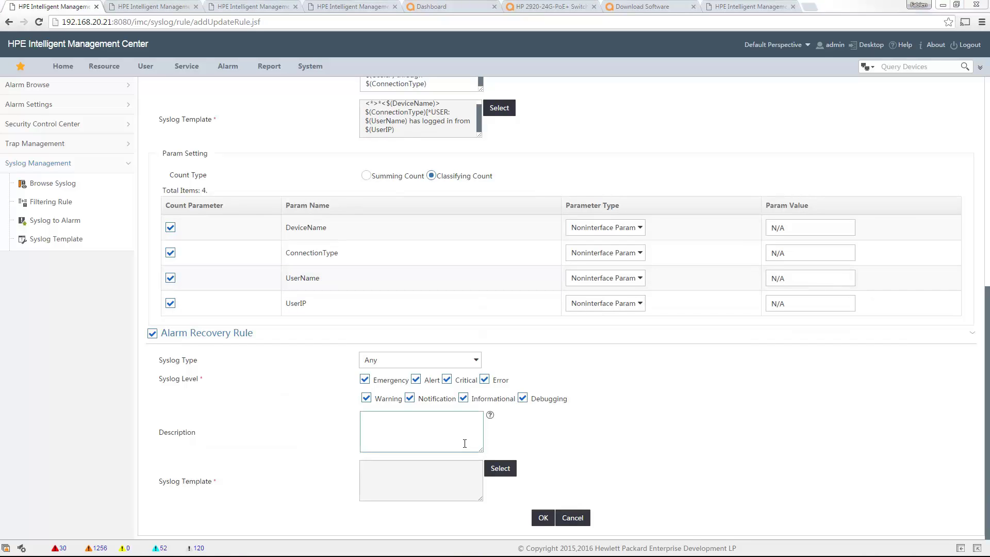
pyautogui.write('S')
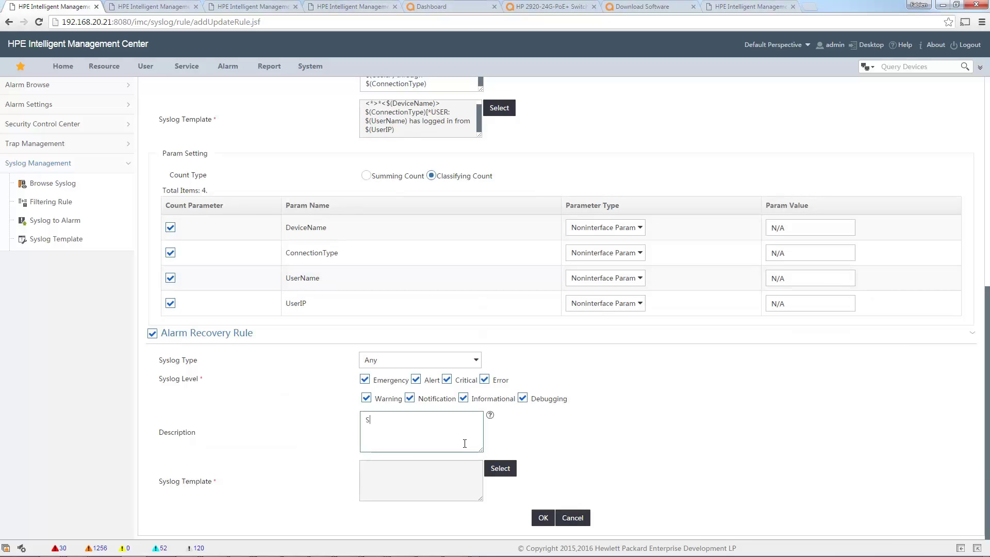
pyautogui.write('yslog - logout')
# Select Aruba_Ctrl_Logout as the recovery rule's syslog template.
pyautogui.click(500, 469)
pyautogui.scroll(-5, 479, 349)
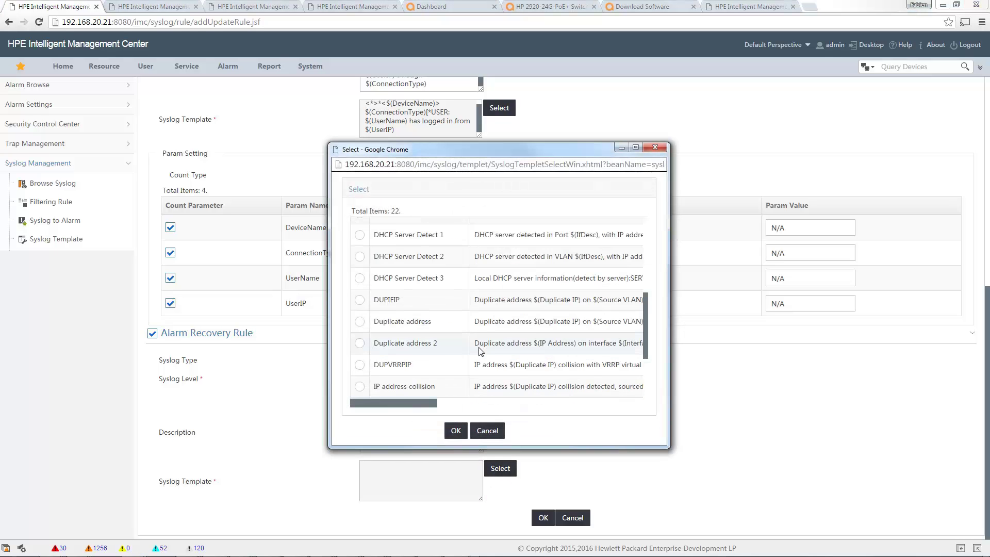
pyautogui.scroll(5, 479, 347)
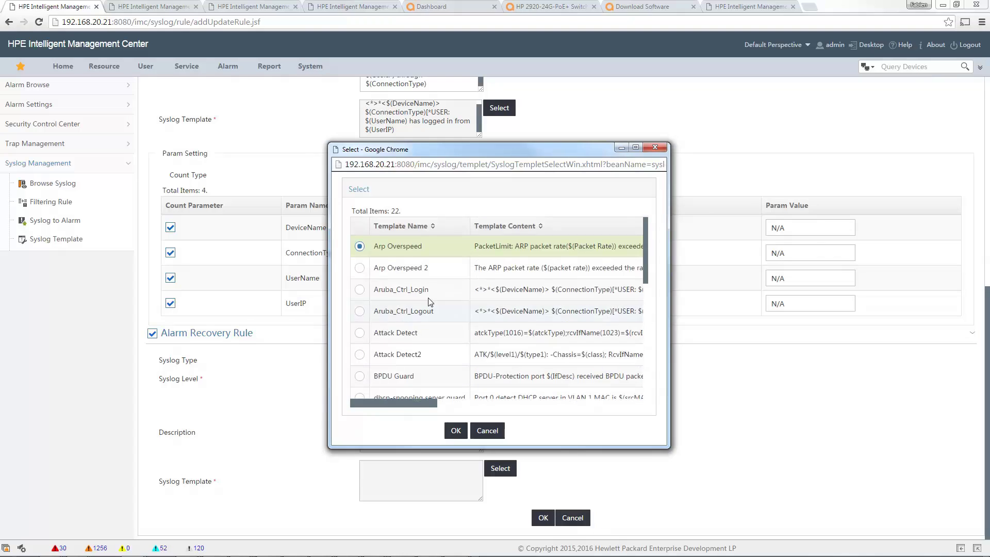
pyautogui.click(359, 312)
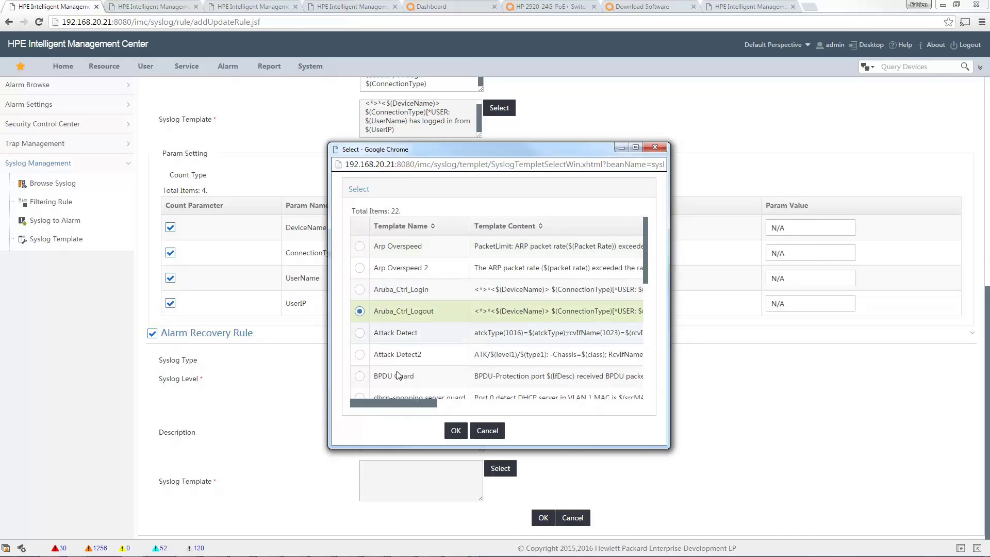
pyautogui.click(456, 431)
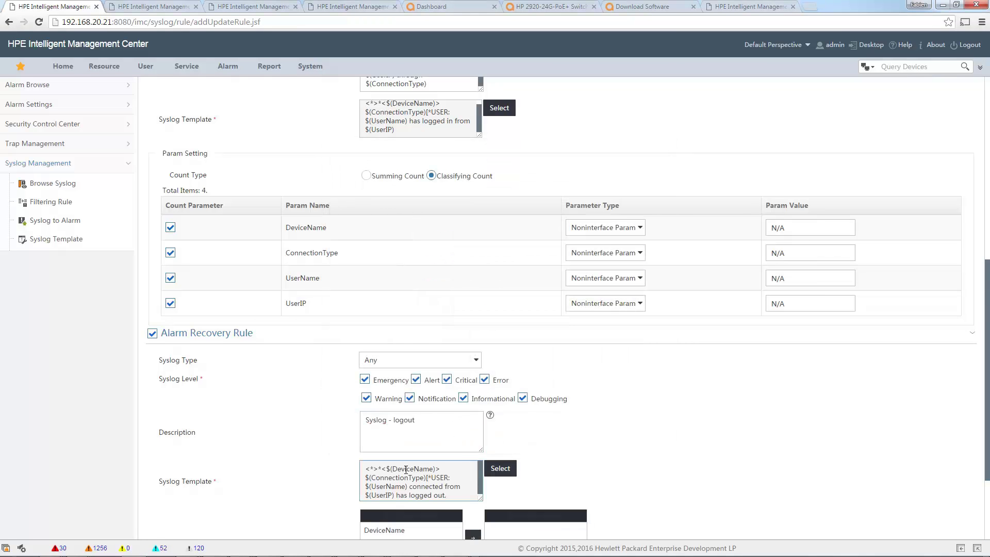
# Make DeviceName, ConnectionType, UserName and UserIP the recovery alarm keys.
pyautogui.scroll(-2, 658, 438)
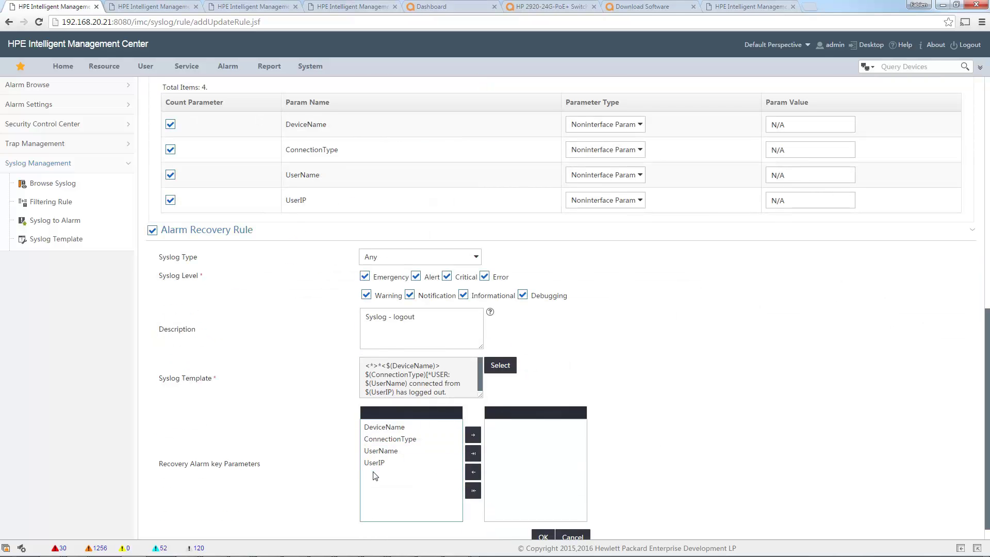
pyautogui.click(381, 429)
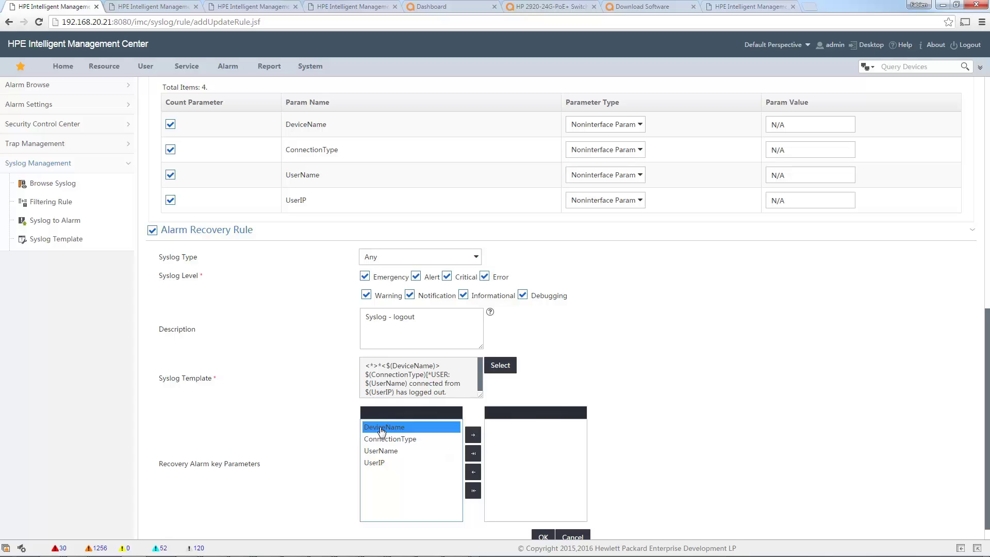
pyautogui.click(401, 440)
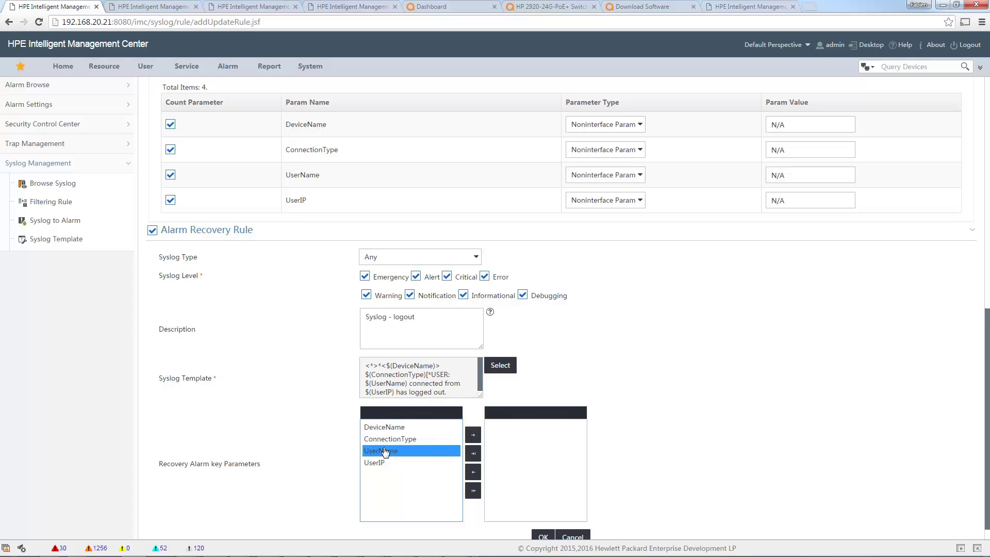
pyautogui.click(384, 453)
pyautogui.click(380, 463)
pyautogui.click(447, 451)
pyautogui.click(466, 496)
pyautogui.click(474, 459)
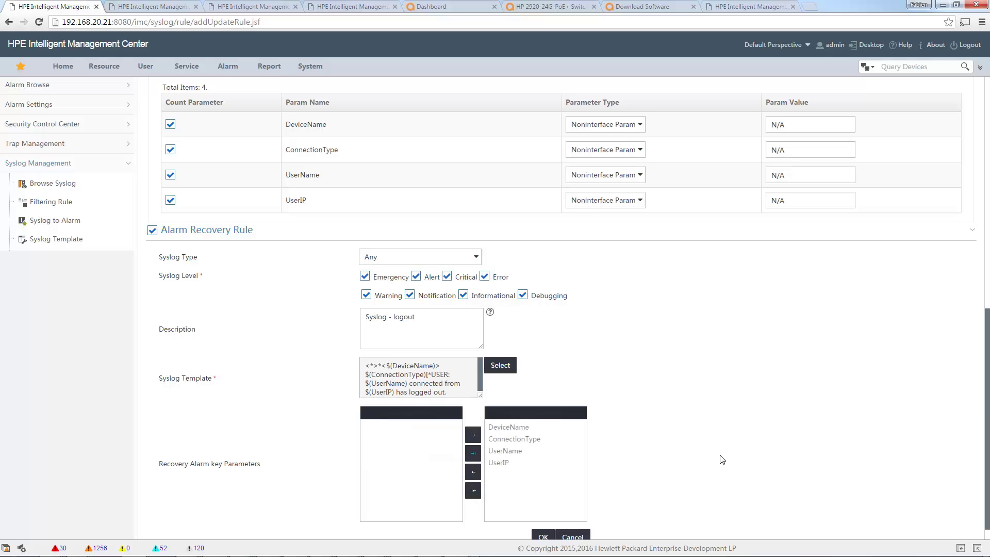
pyautogui.scroll(-1, 719, 459)
# Save the Aruba_Controller_Login rule and go to Trap Management's Filtering Trap list.
pyautogui.click(541, 525)
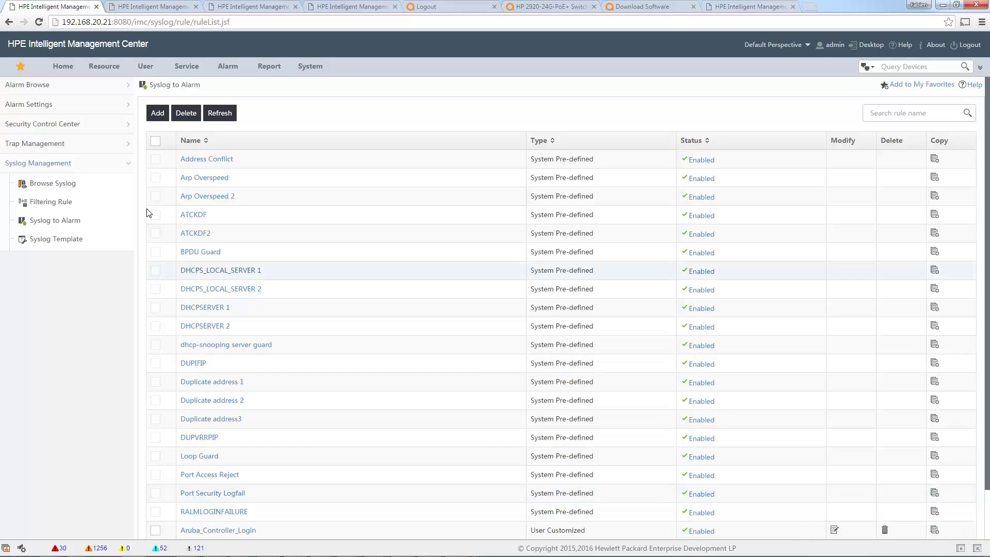
pyautogui.click(128, 149)
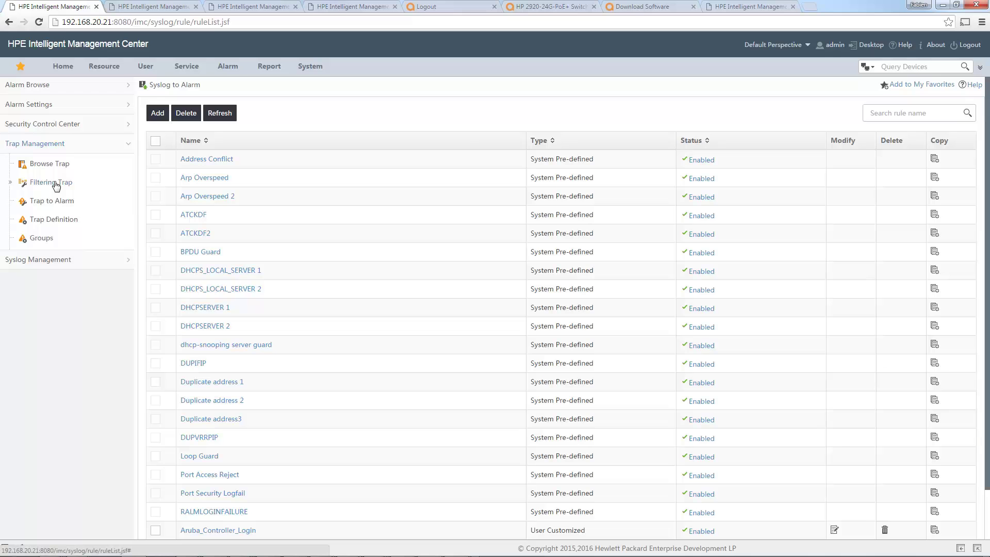
pyautogui.click(53, 183)
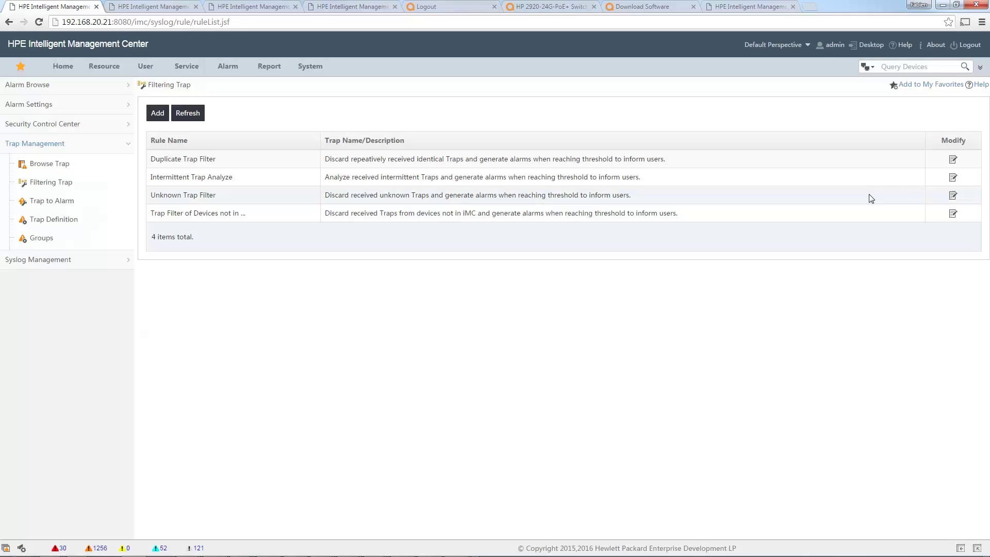
# Add the Recover, SCC recover and SCC syslog traps to Duplicate Trap Filter's unfiltered traps.
pyautogui.click(953, 162)
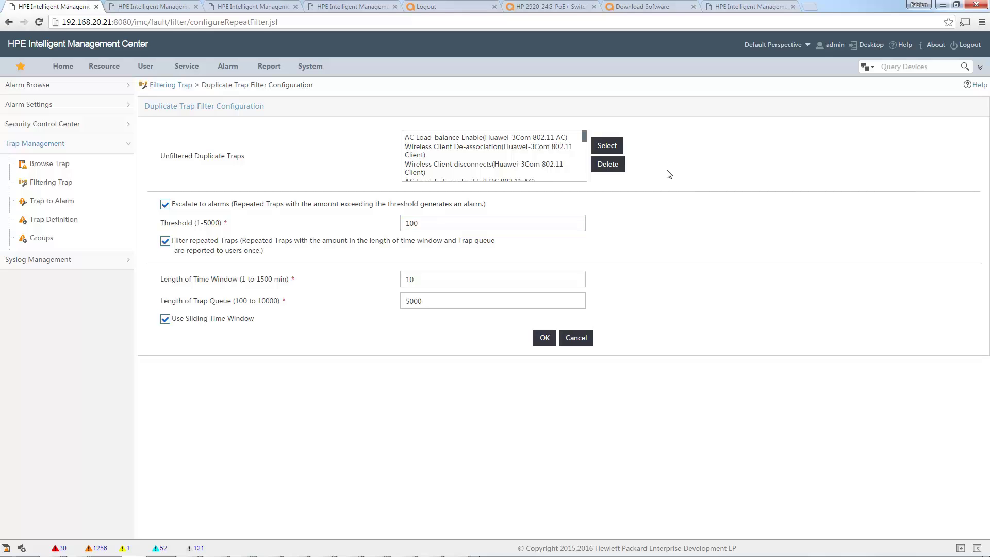
pyautogui.click(608, 149)
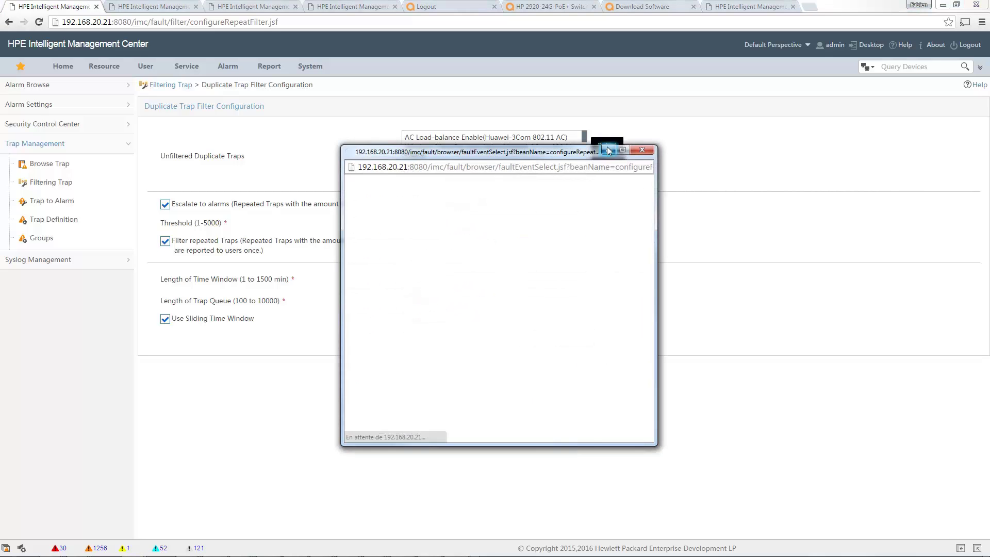
pyautogui.click(443, 194)
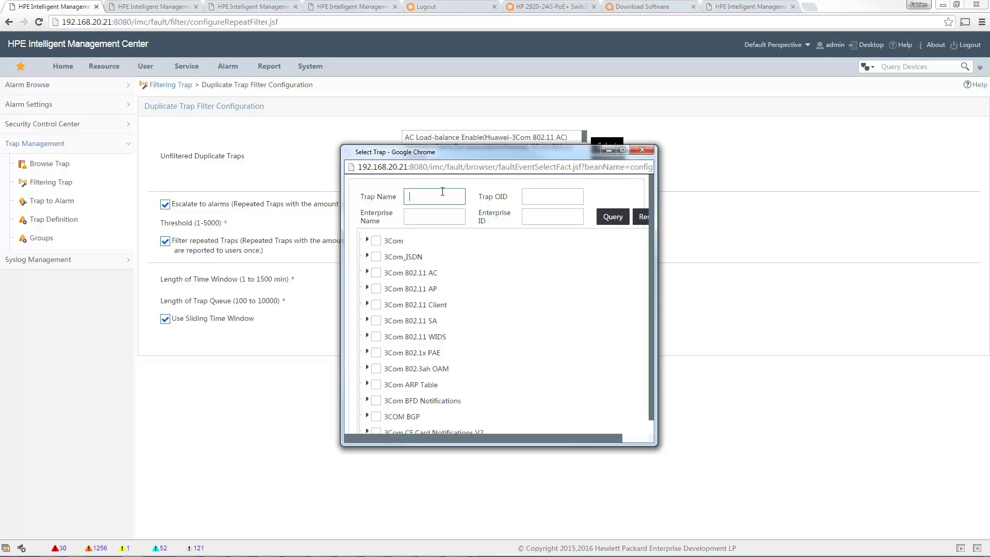
pyautogui.write('syslog')
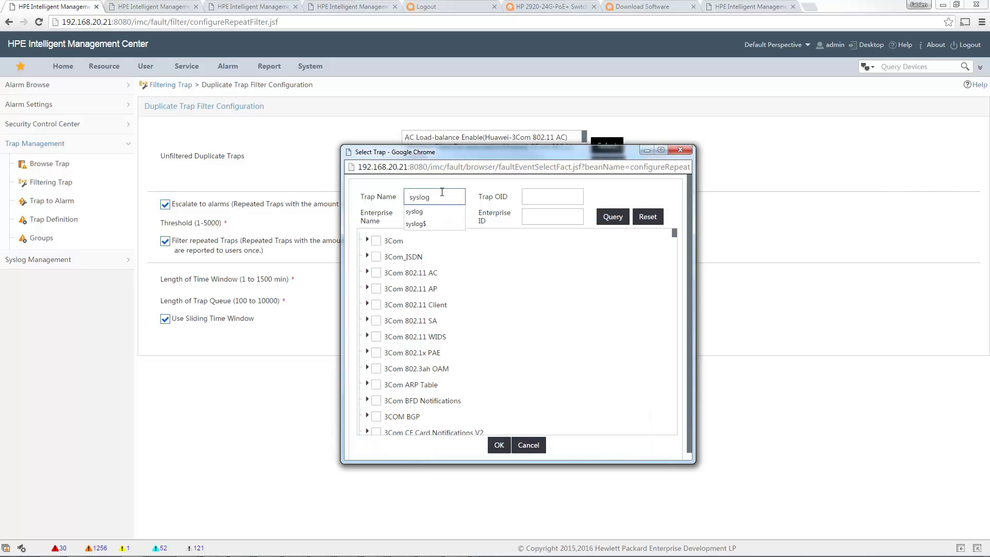
pyautogui.click(613, 217)
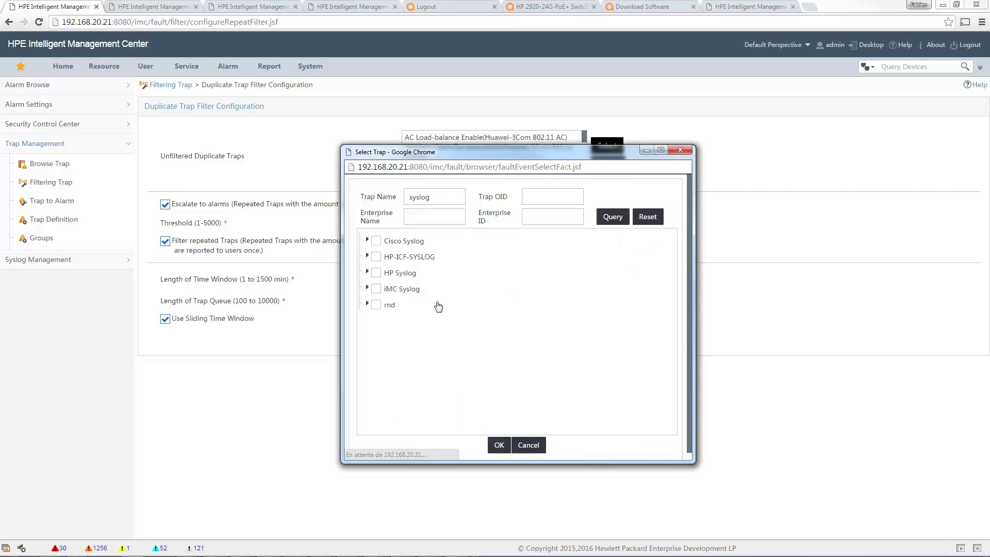
pyautogui.click(367, 287)
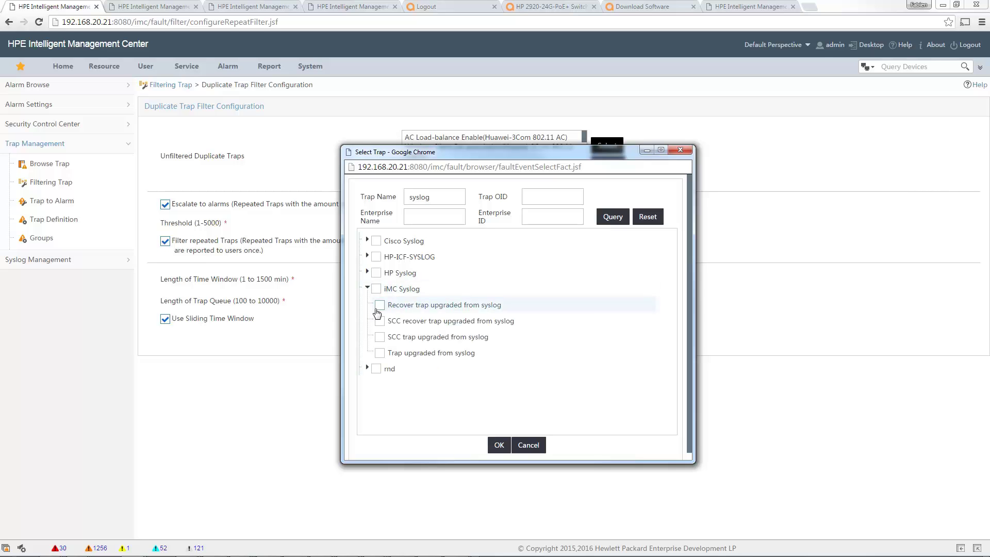
pyautogui.click(380, 305)
pyautogui.click(379, 322)
pyautogui.click(379, 338)
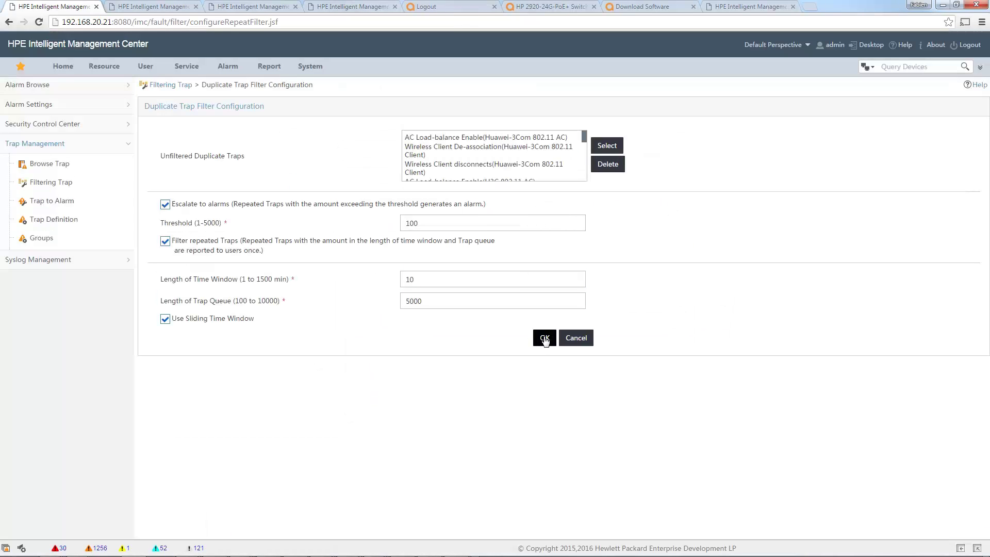
pyautogui.click(545, 338)
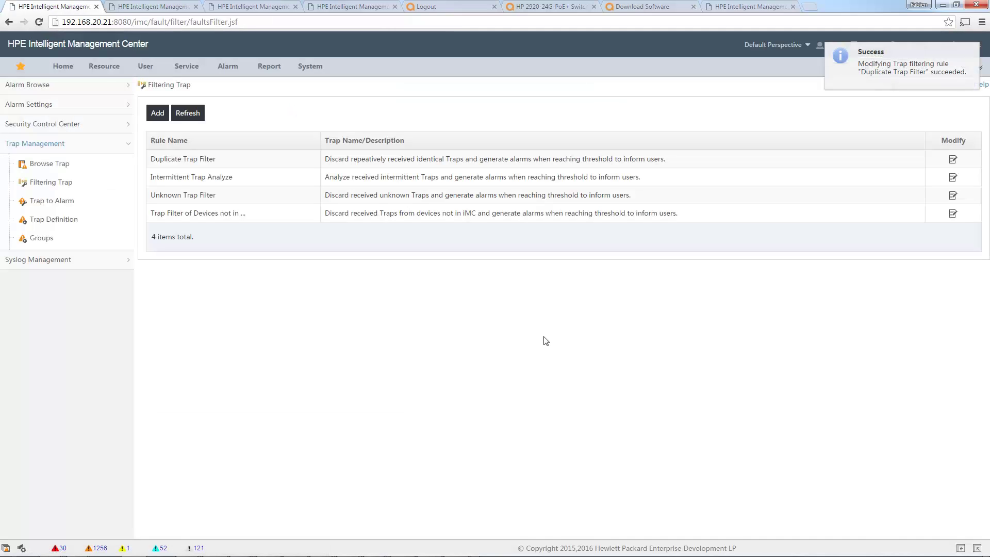
# Reload the controller page without /logout.html and sign in with the administrator credentials.
pyautogui.click(458, 8)
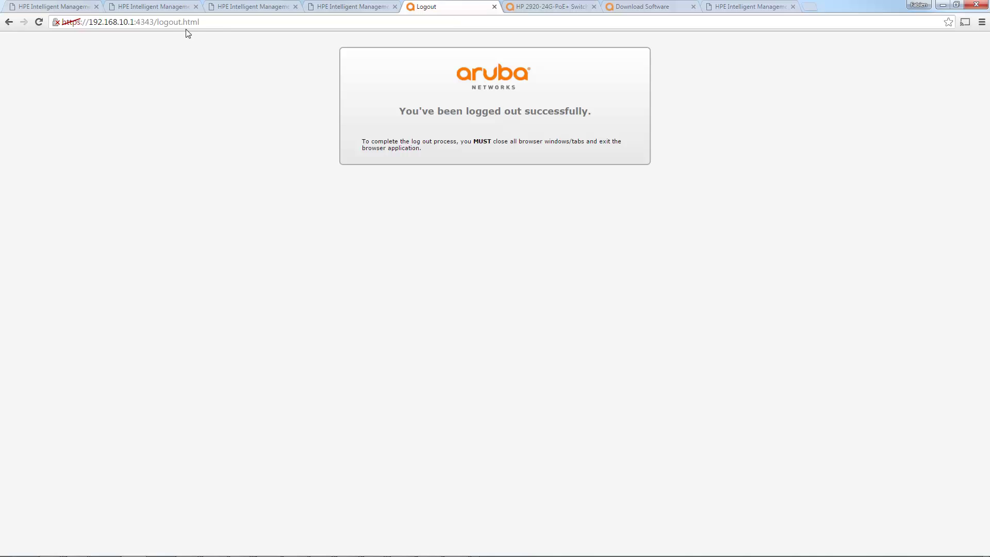
pyautogui.click(163, 26)
pyautogui.click(155, 23)
pyautogui.moveTo(156, 23); pyautogui.dragTo(257, 24)
pyautogui.press('BackSpace')
pyautogui.press('Return')
pyautogui.write('a')
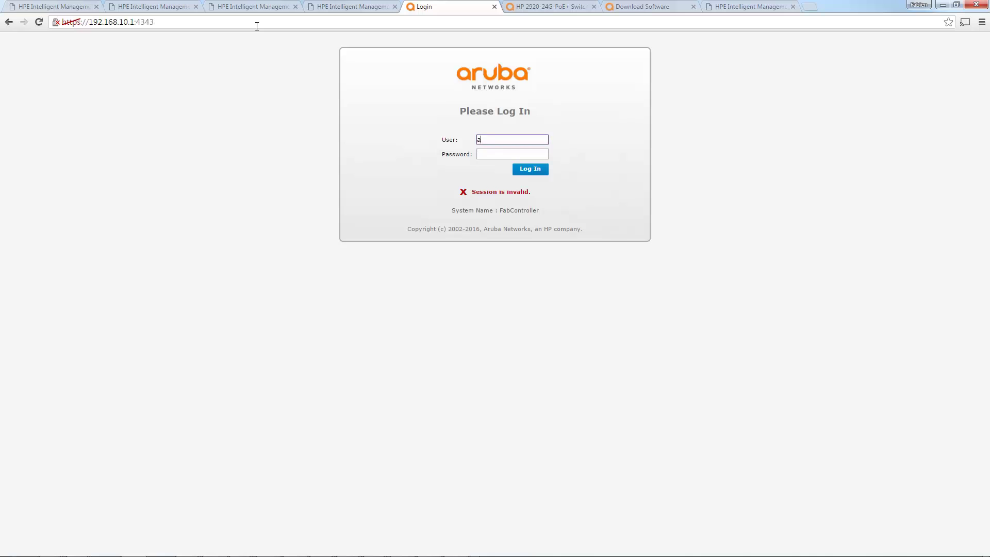
pyautogui.write('dmin')
pyautogui.press('Tab')
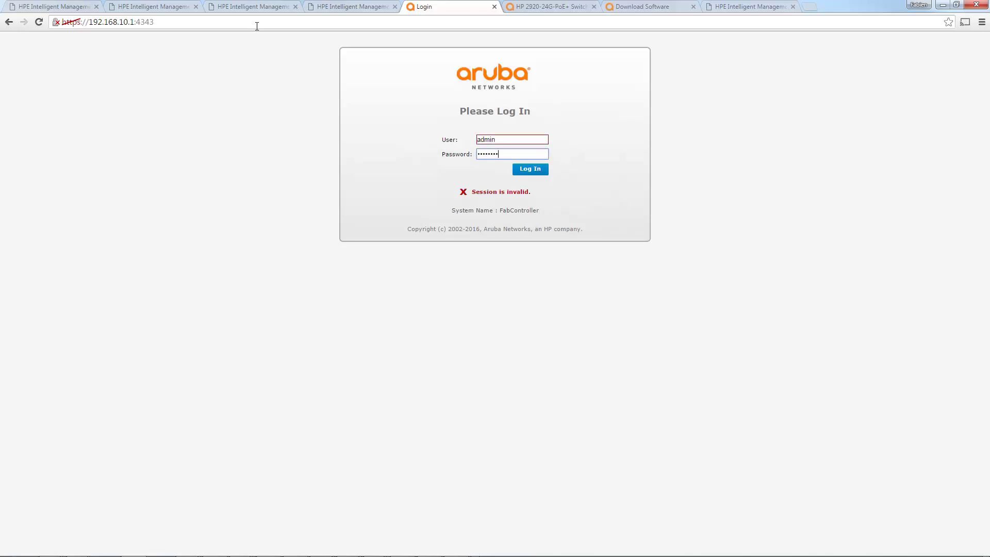
pyautogui.press('Return')
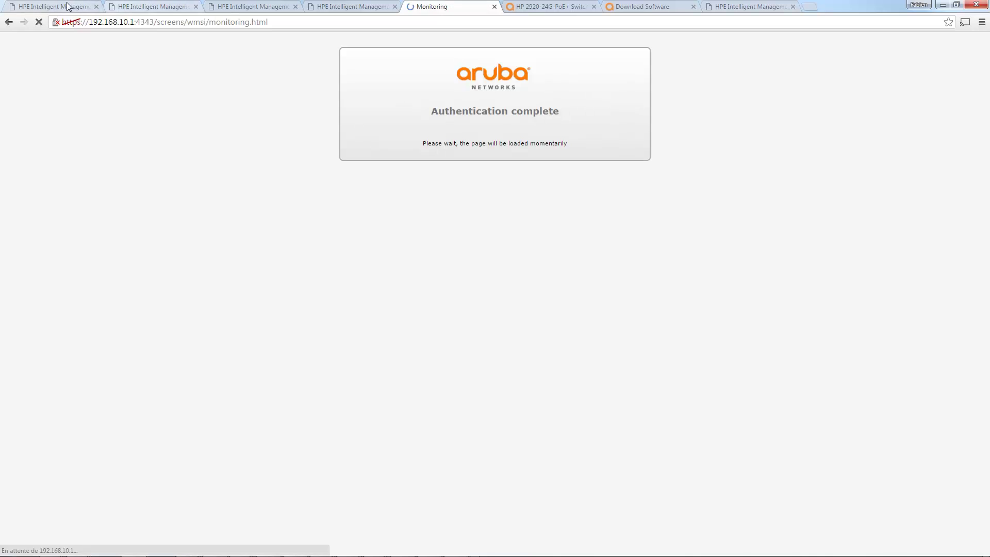
# Back in iMC, open the details of the Warning FabController login alarm.
pyautogui.click(60, 9)
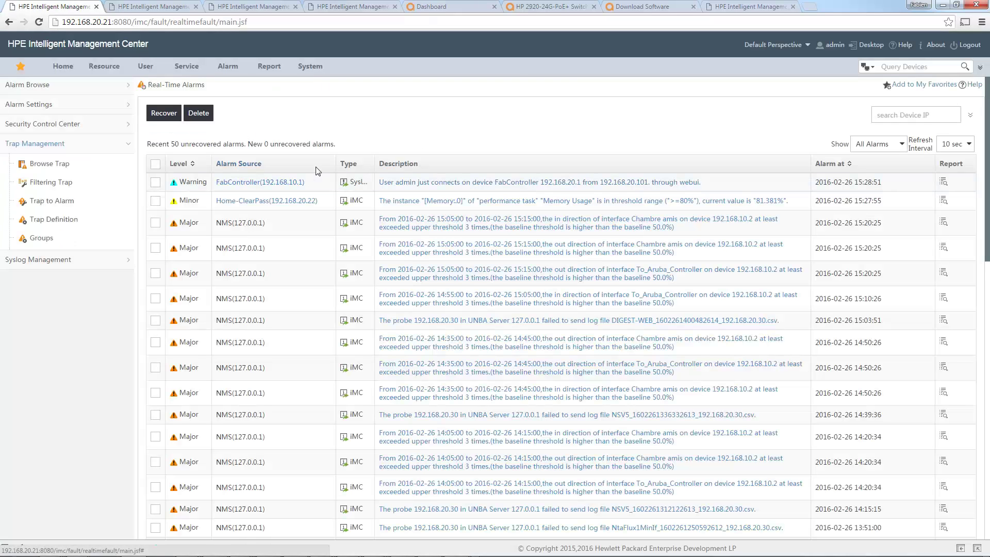
pyautogui.click(629, 183)
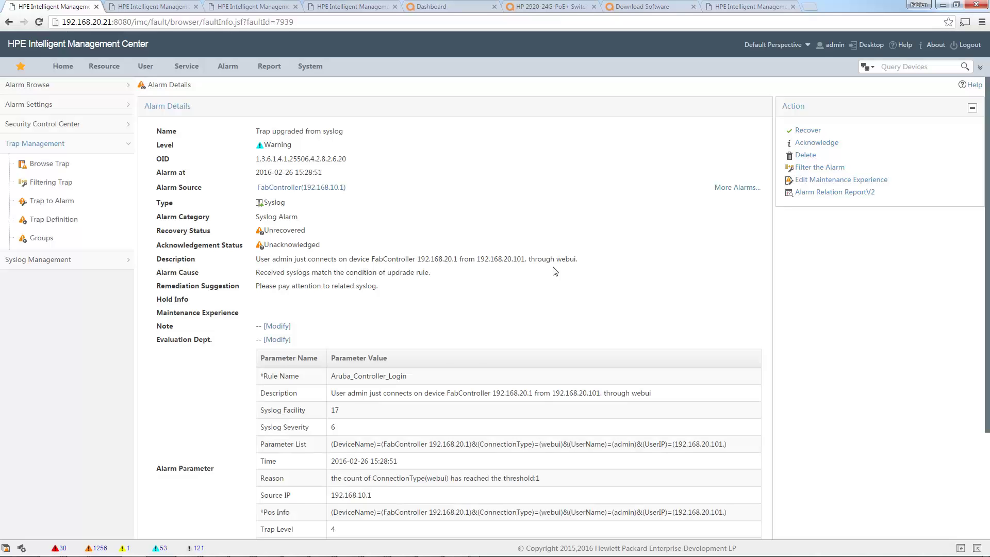
pyautogui.hotkey('alt', 'Tab')
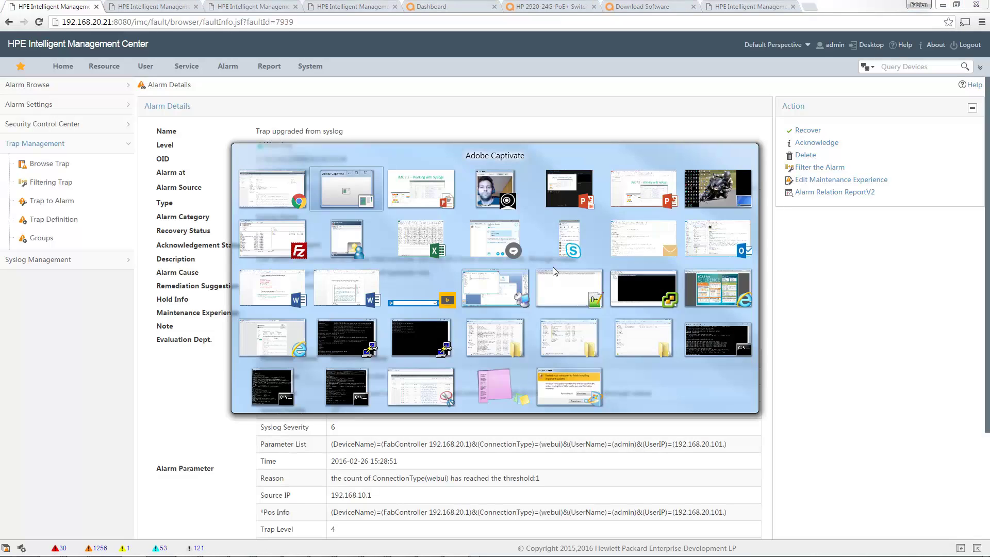